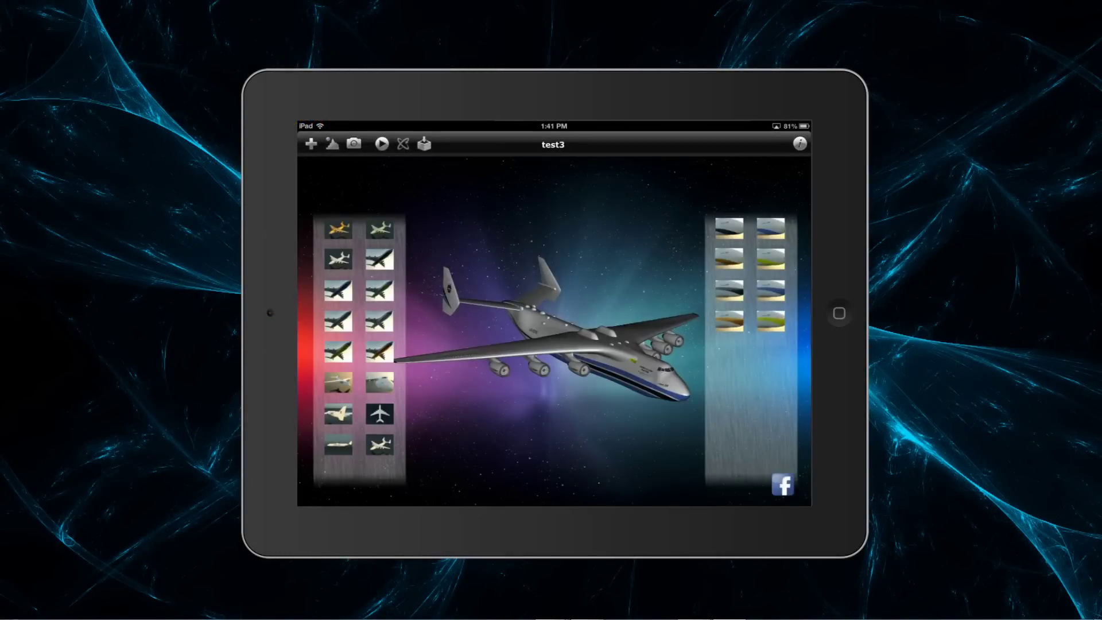
Apply the orange-copper plane thumbnail look, then open SimLab Soft's Facebook page.
{"action": "left_click", "coordinate": [338, 229]}
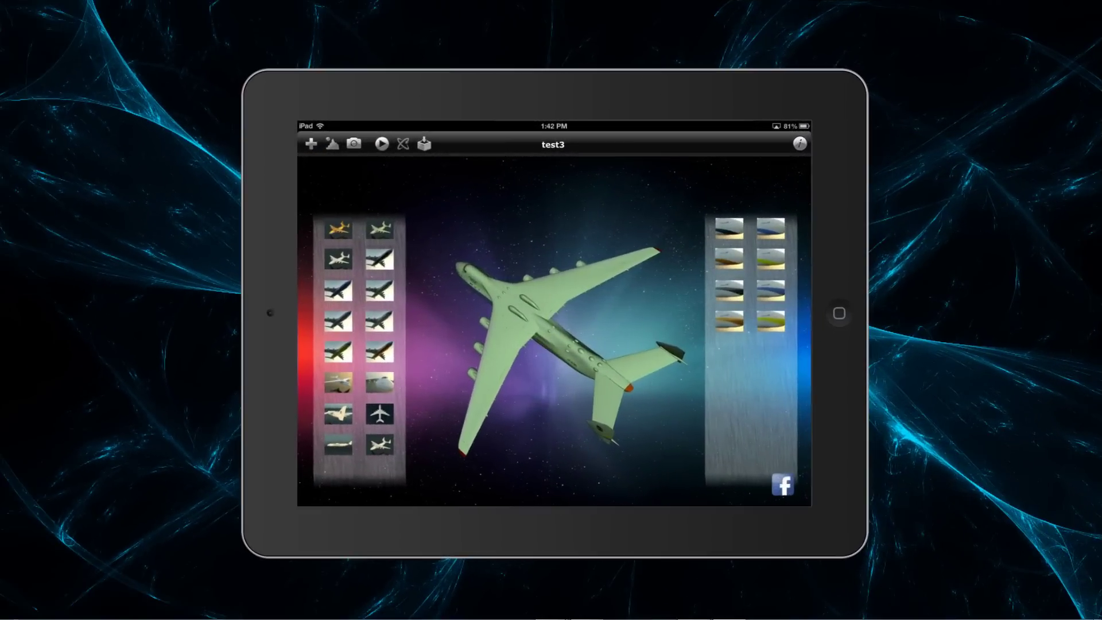
{"action": "left_click", "coordinate": [783, 485]}
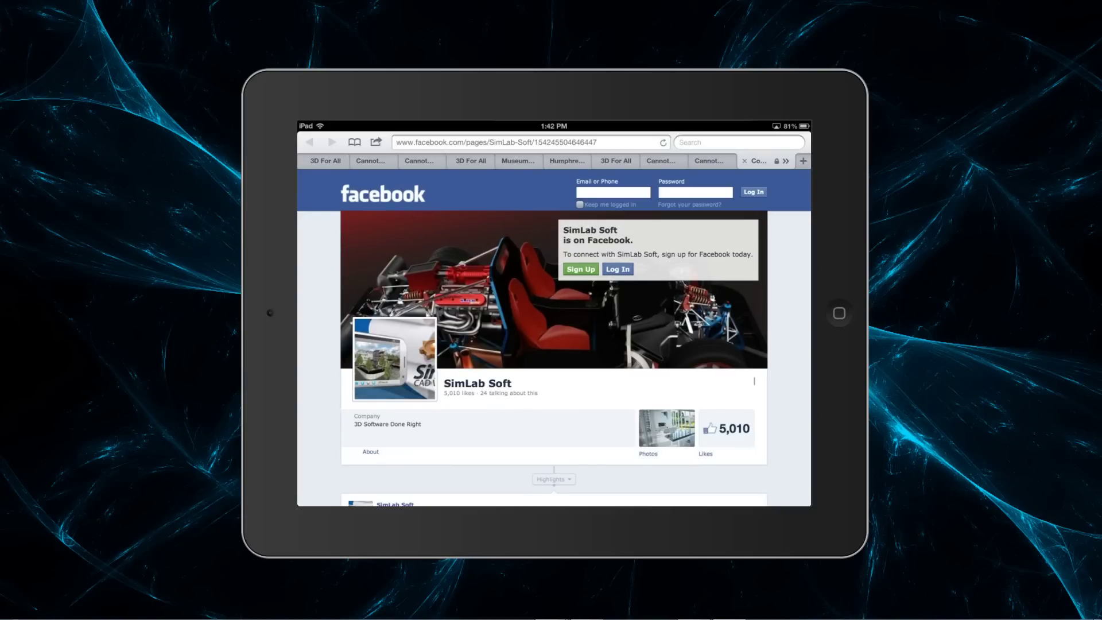
{"action": "scroll", "coordinate": [554, 338], "scroll_direction": "down", "scroll_amount": 15}
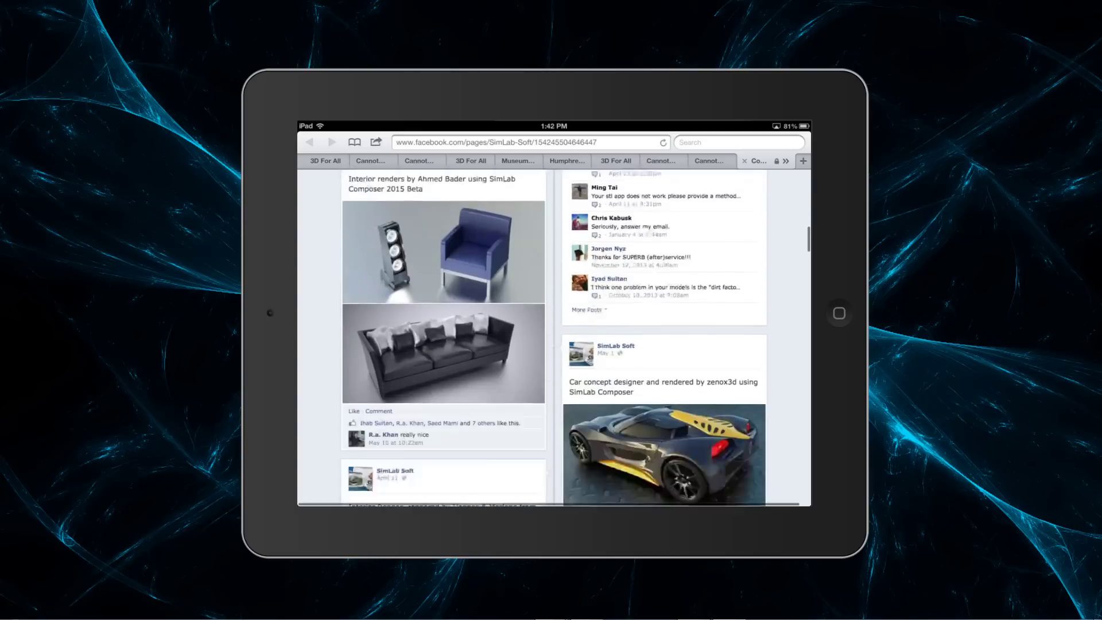
{"action": "scroll", "coordinate": [554, 337], "scroll_direction": "down", "scroll_amount": 2}
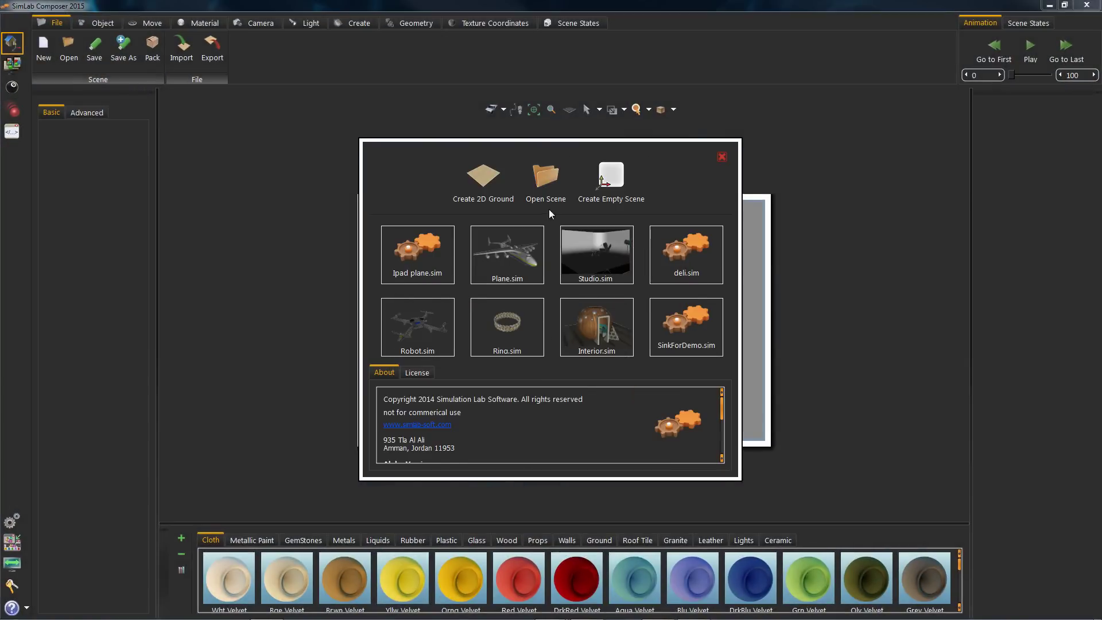
Start from an empty scene and open Ipad plane.sim from the Ipad plane SIM folder.
{"action": "left_click", "coordinate": [612, 182]}
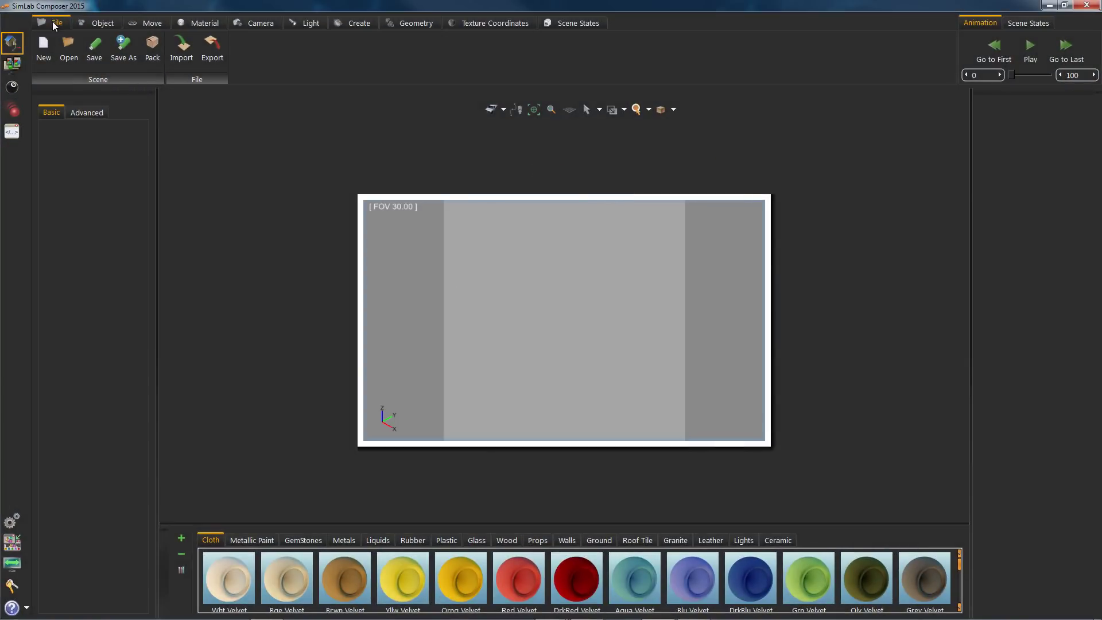
{"action": "left_click", "coordinate": [69, 45]}
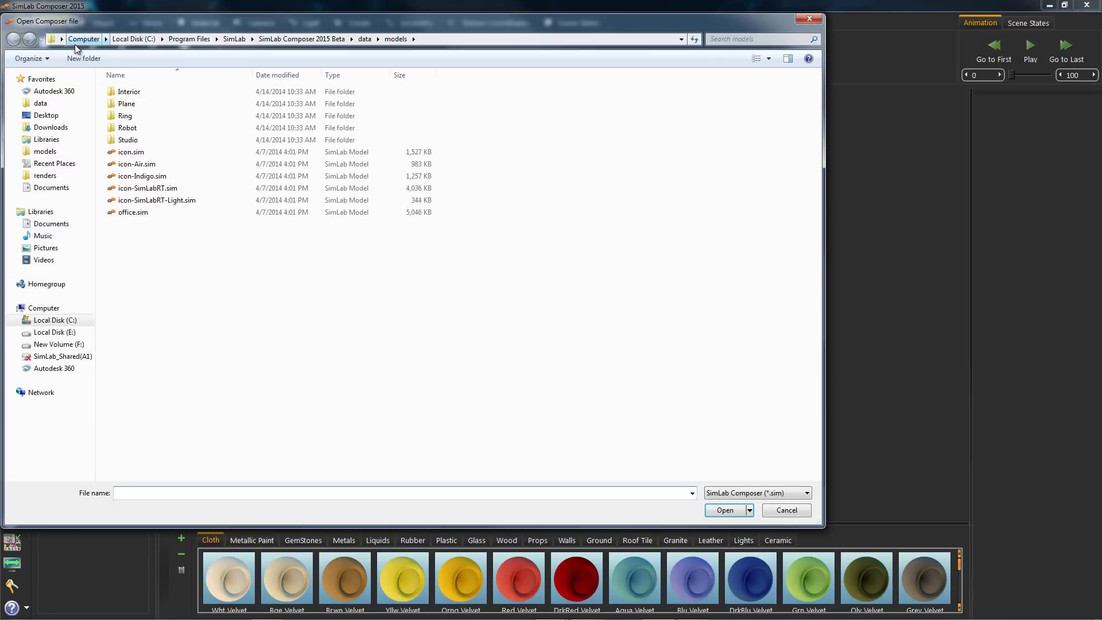
{"action": "left_click", "coordinate": [183, 490]}
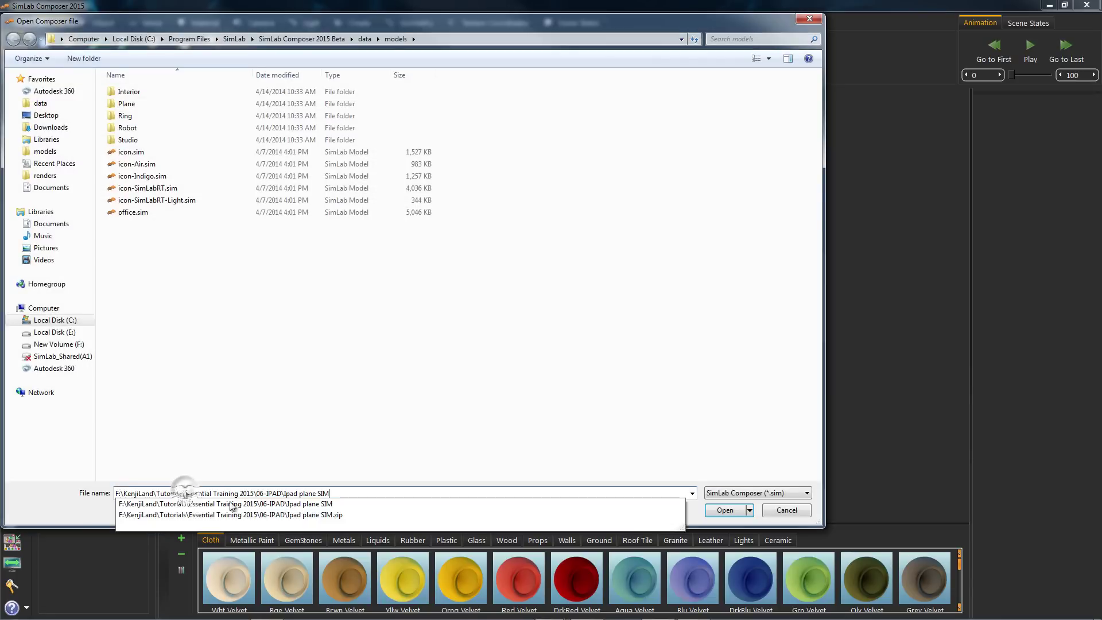
{"action": "left_click", "coordinate": [725, 510]}
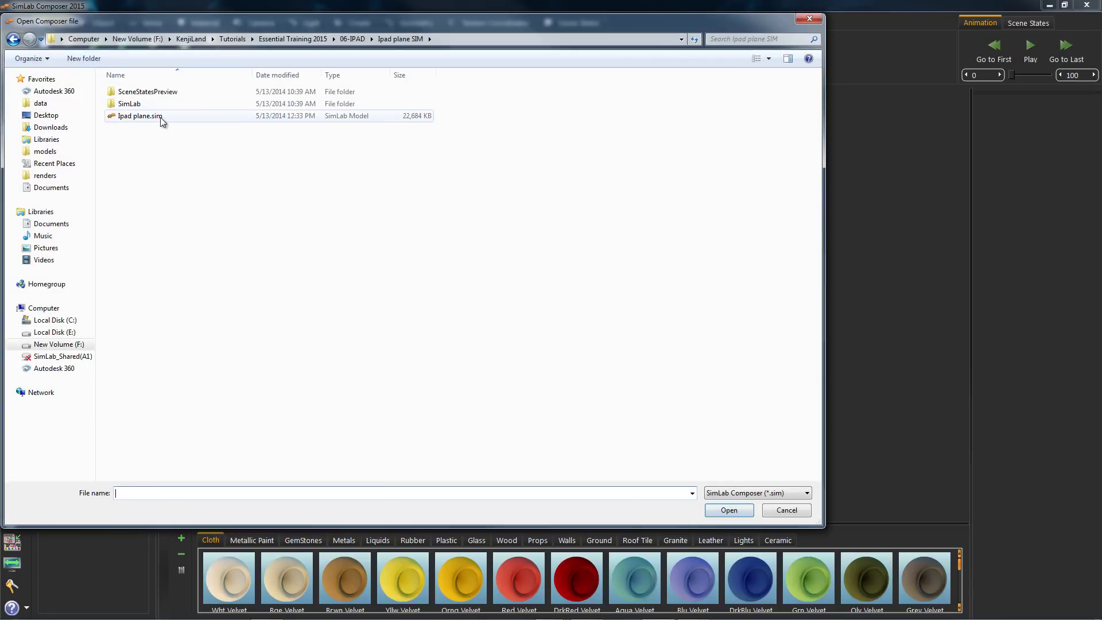
{"action": "left_click", "coordinate": [160, 117]}
{"action": "left_click", "coordinate": [729, 510]}
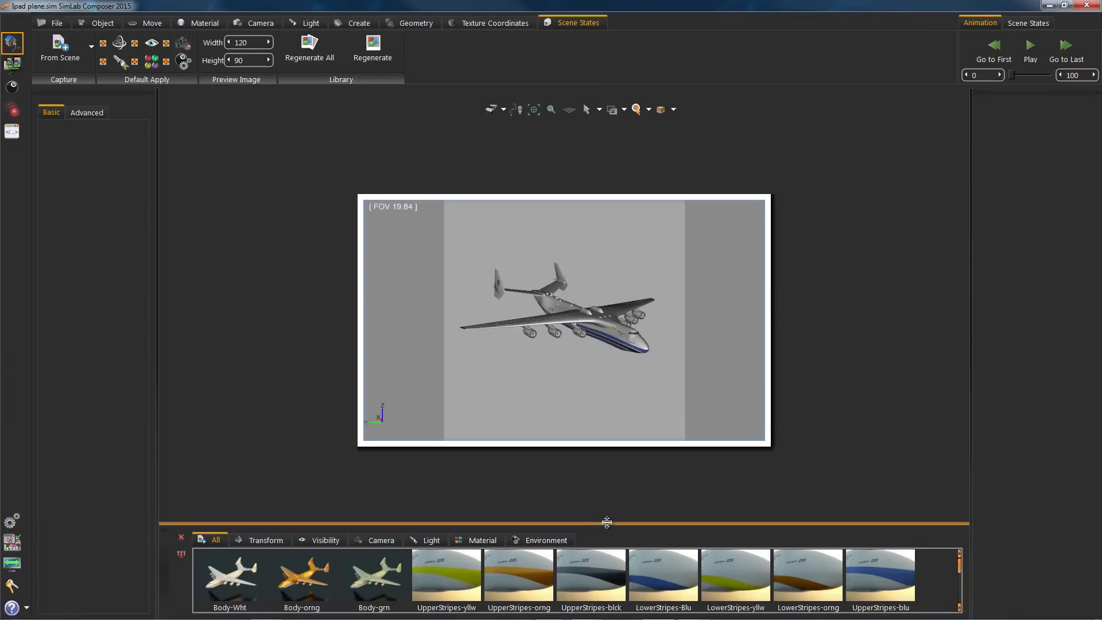
Enlarge the scene states library panel and switch the viewport to a single view.
{"action": "left_click_drag", "start_coordinate": [606, 524], "coordinate": [600, 392]}
{"action": "left_click", "coordinate": [624, 109]}
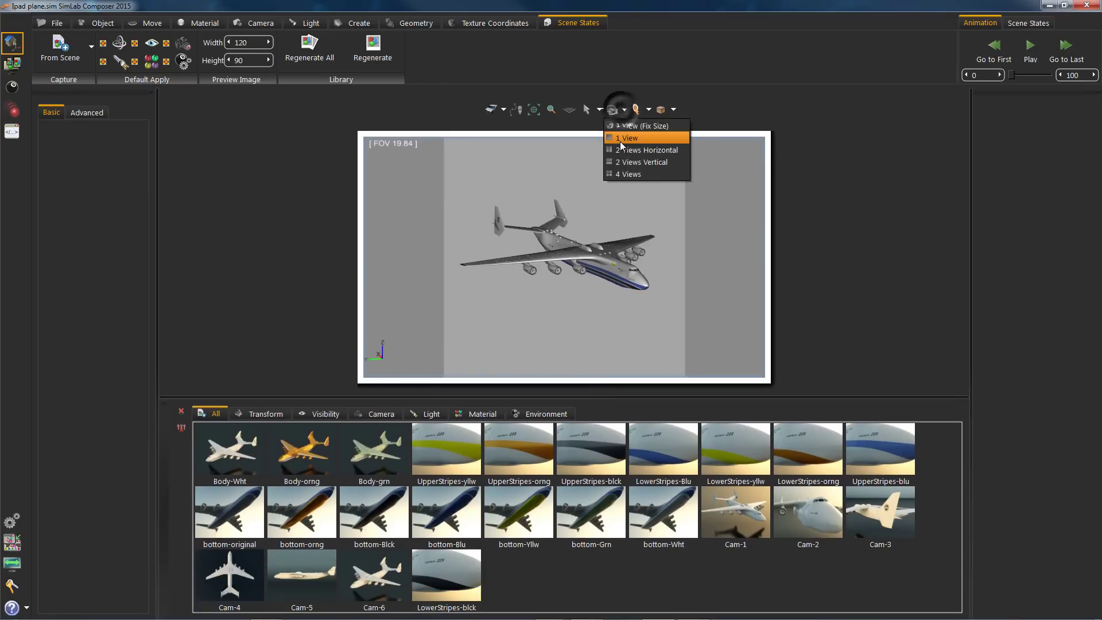
{"action": "left_click", "coordinate": [626, 148]}
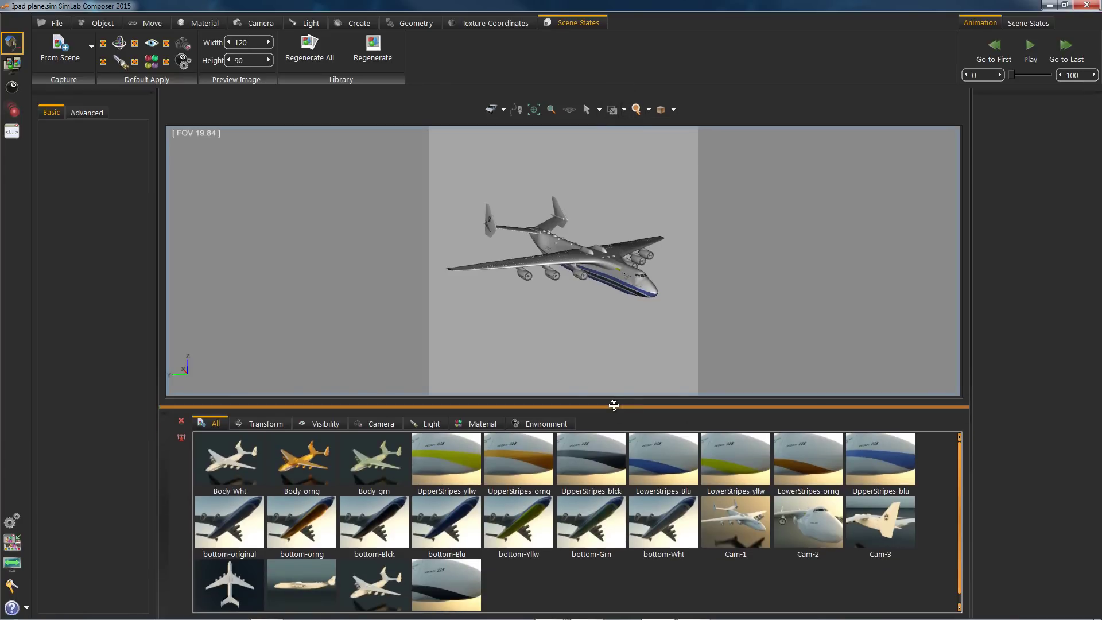
{"action": "left_click_drag", "start_coordinate": [614, 406], "coordinate": [616, 363]}
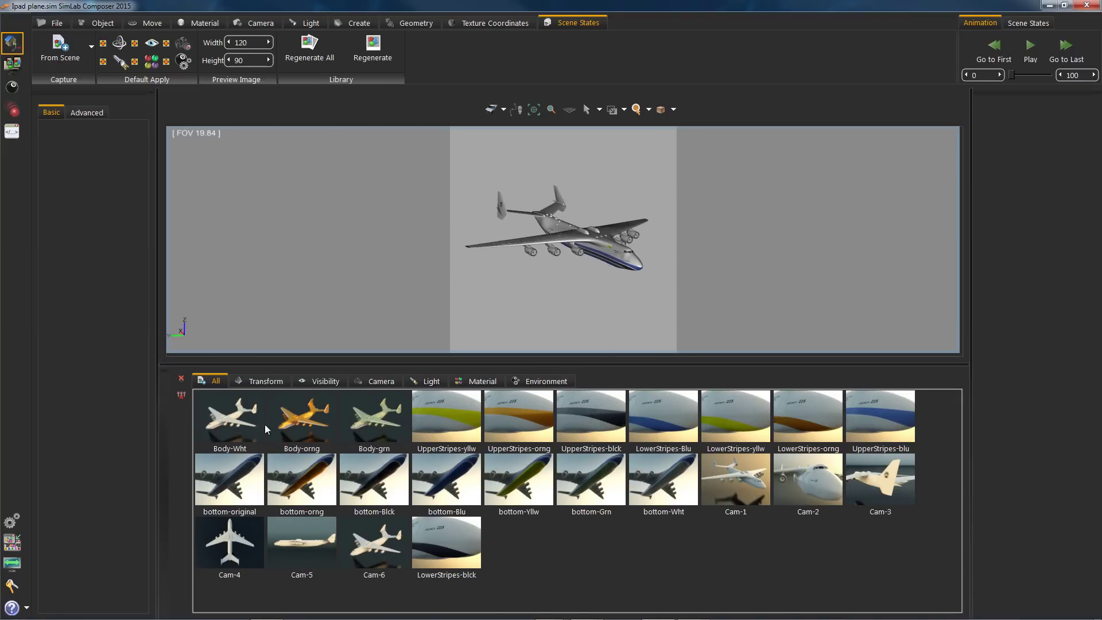
Apply the orange, then green body colours and yellow upper stripes to the plane.
{"action": "left_click", "coordinate": [246, 428]}
{"action": "left_click", "coordinate": [291, 429]}
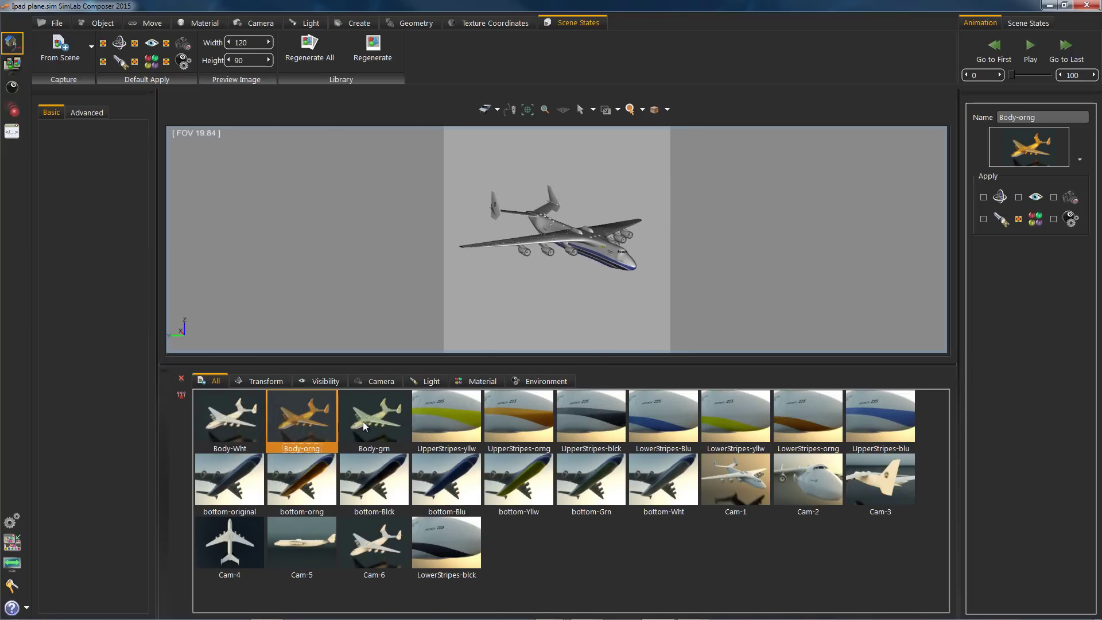
{"action": "double_click", "coordinate": [313, 426]}
{"action": "double_click", "coordinate": [408, 425]}
{"action": "double_click", "coordinate": [447, 419]}
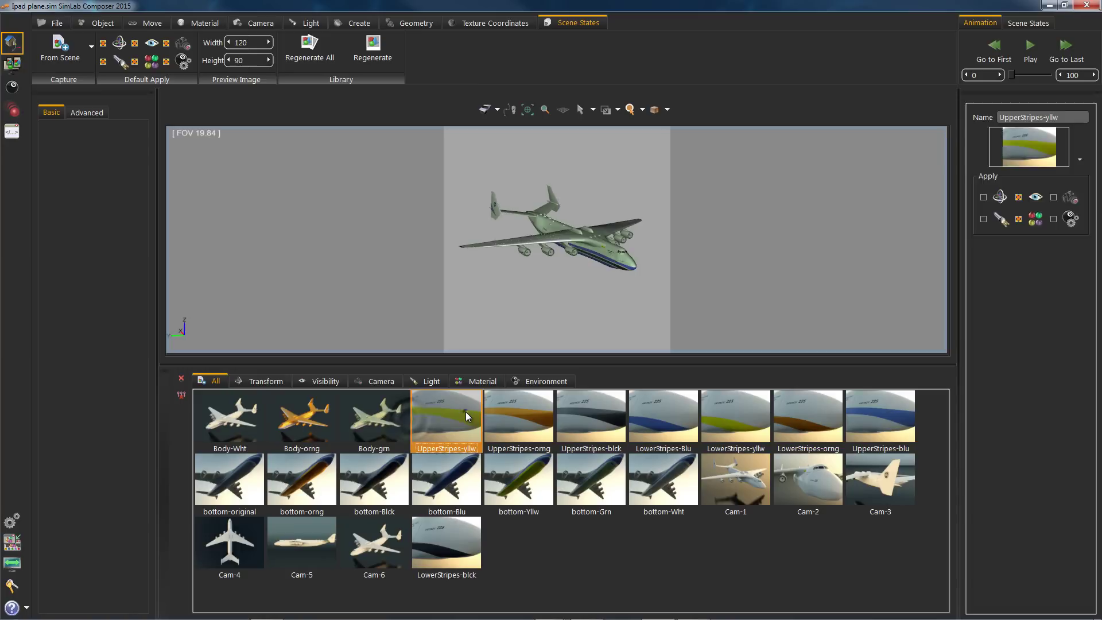
Apply blue, yellow, green and white underside colours, then switch to the Cam-1 and Cam-3 views.
{"action": "double_click", "coordinate": [448, 485]}
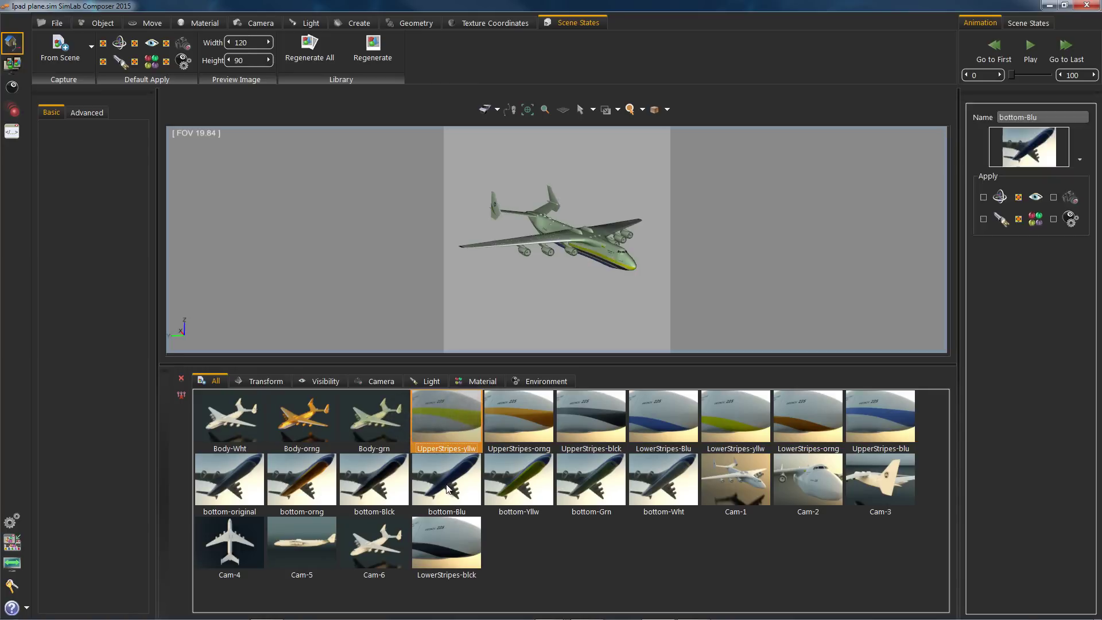
{"action": "double_click", "coordinate": [522, 479]}
{"action": "double_click", "coordinate": [591, 468]}
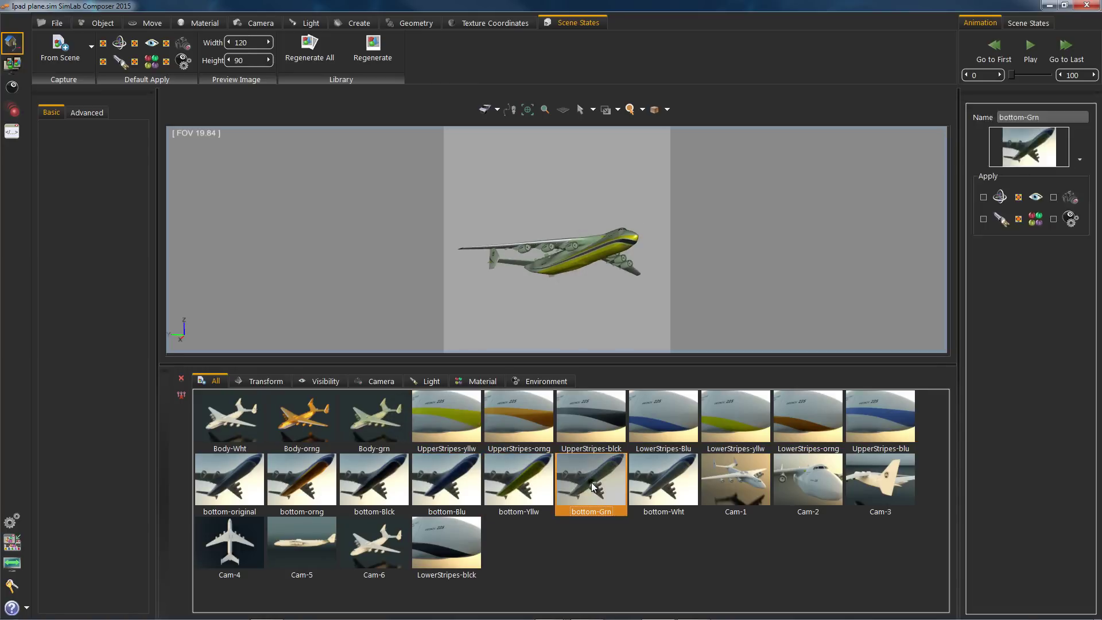
{"action": "double_click", "coordinate": [665, 472]}
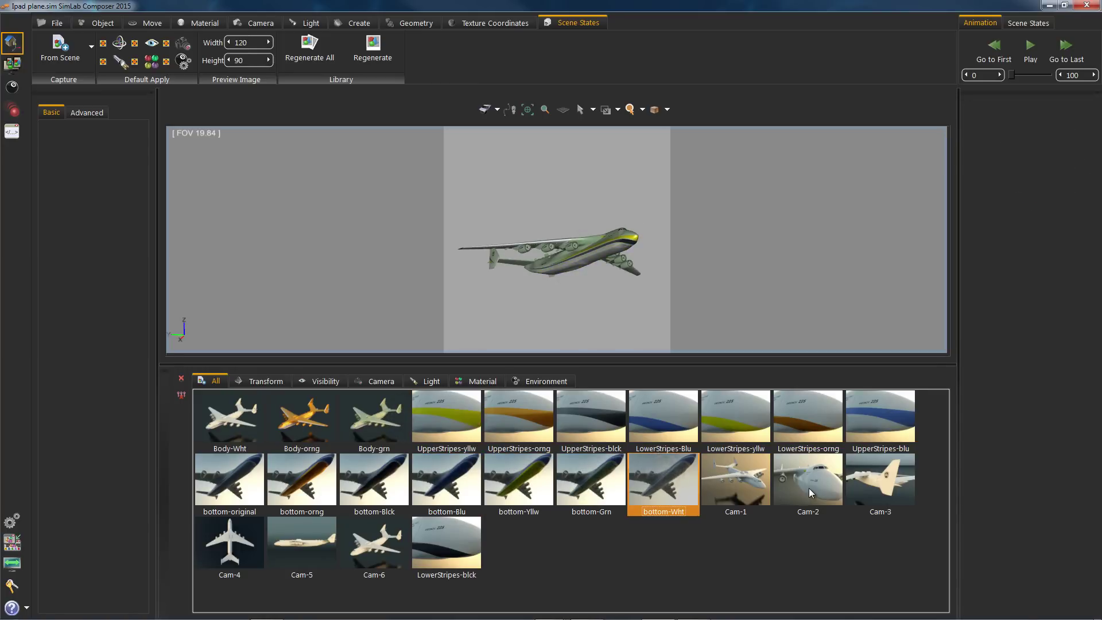
{"action": "double_click", "coordinate": [737, 481]}
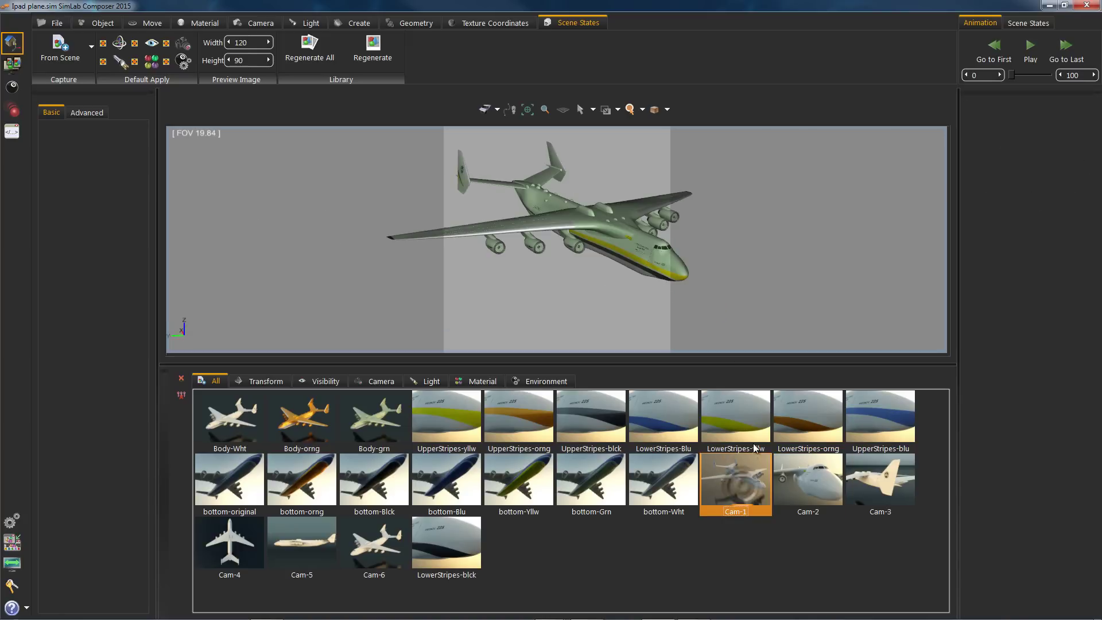
{"action": "double_click", "coordinate": [884, 473]}
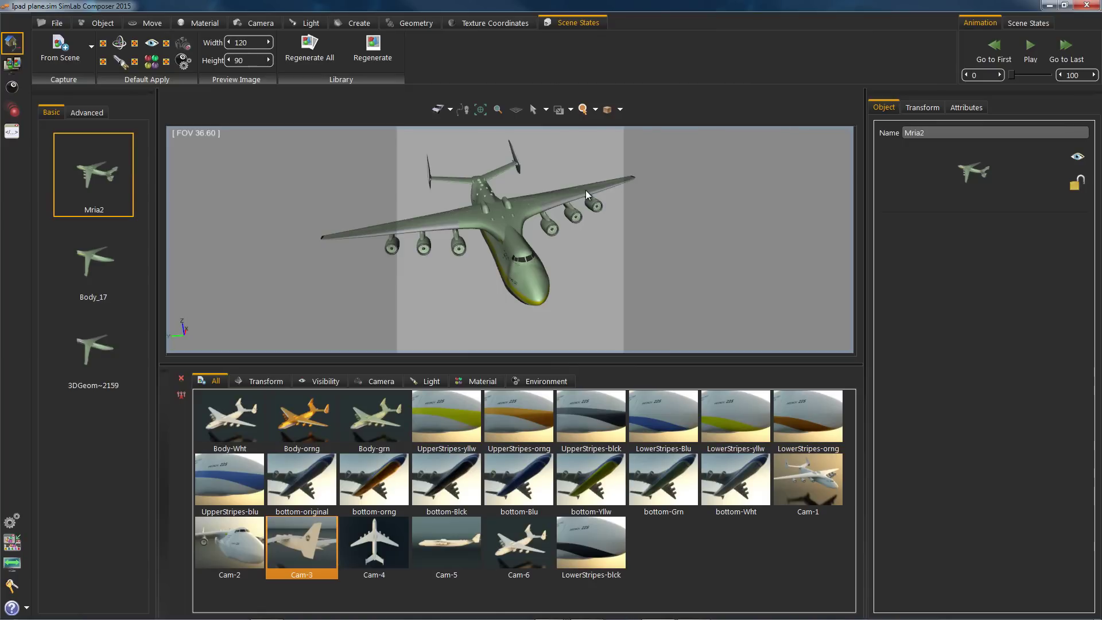
Open the Android/iPad export settings and set the 3D viewer navigation mode to Spin.
{"action": "left_click", "coordinate": [12, 63]}
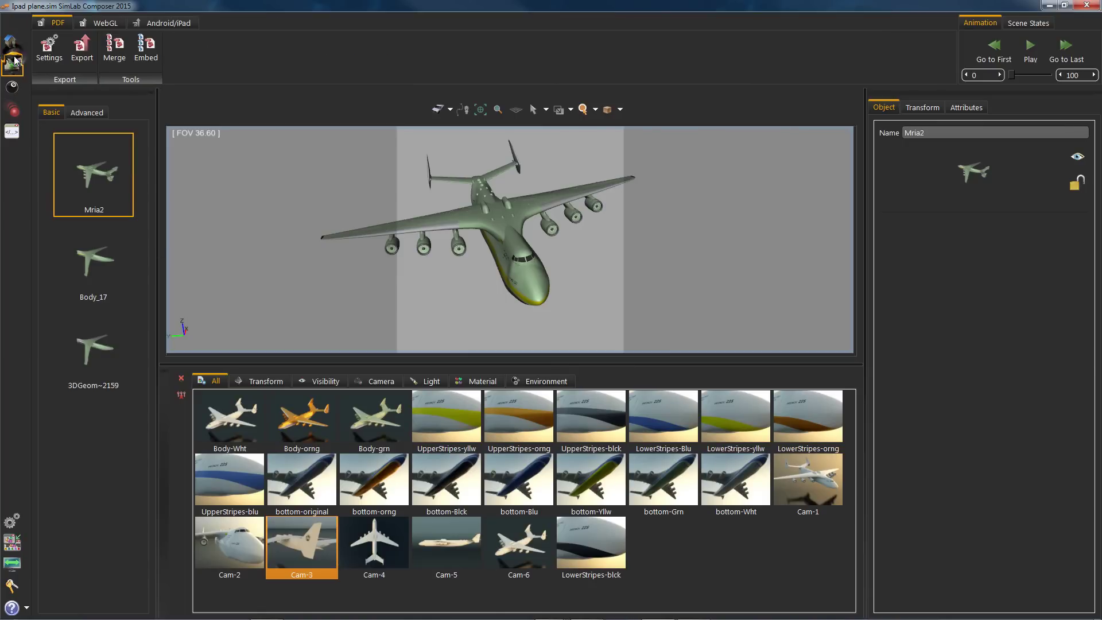
{"action": "left_click", "coordinate": [163, 23]}
{"action": "left_click", "coordinate": [49, 58]}
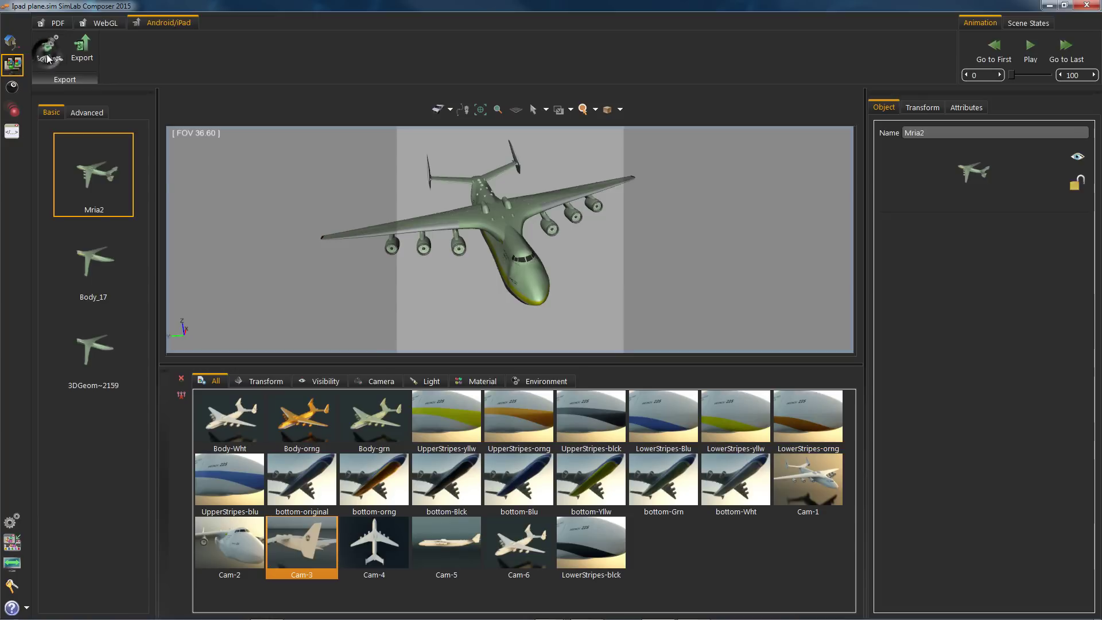
{"action": "left_click", "coordinate": [148, 49]}
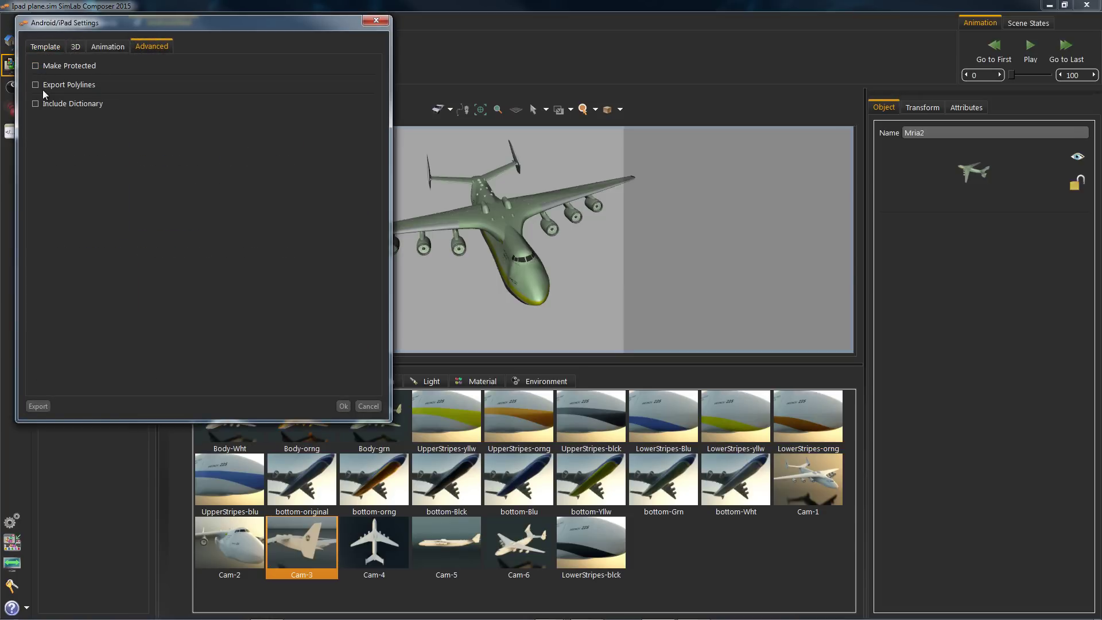
{"action": "left_click", "coordinate": [108, 46]}
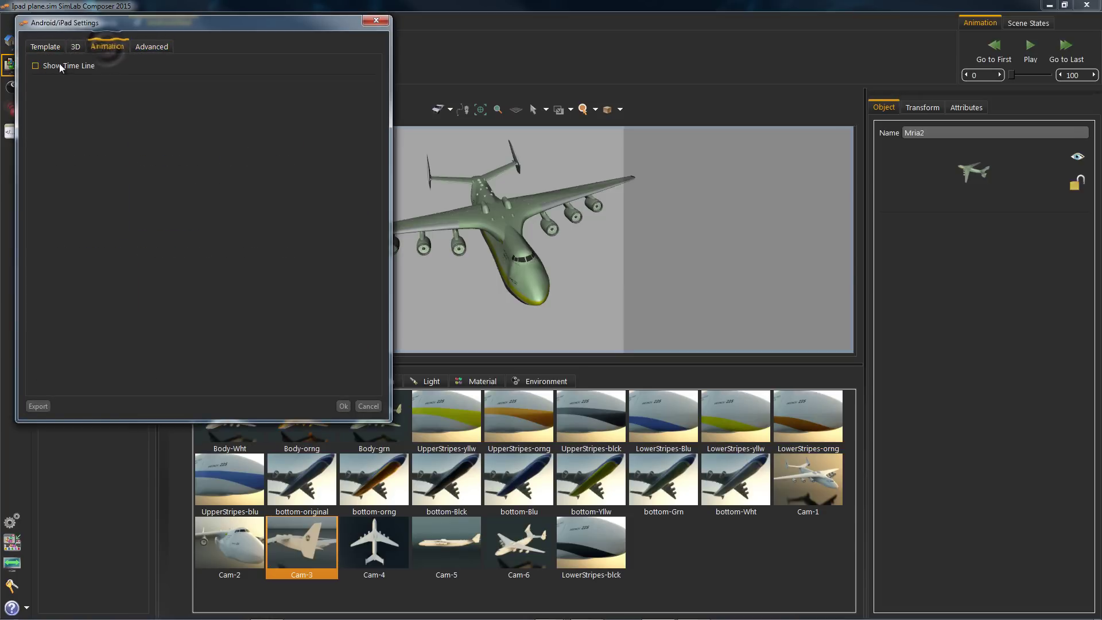
{"action": "left_click", "coordinate": [74, 47]}
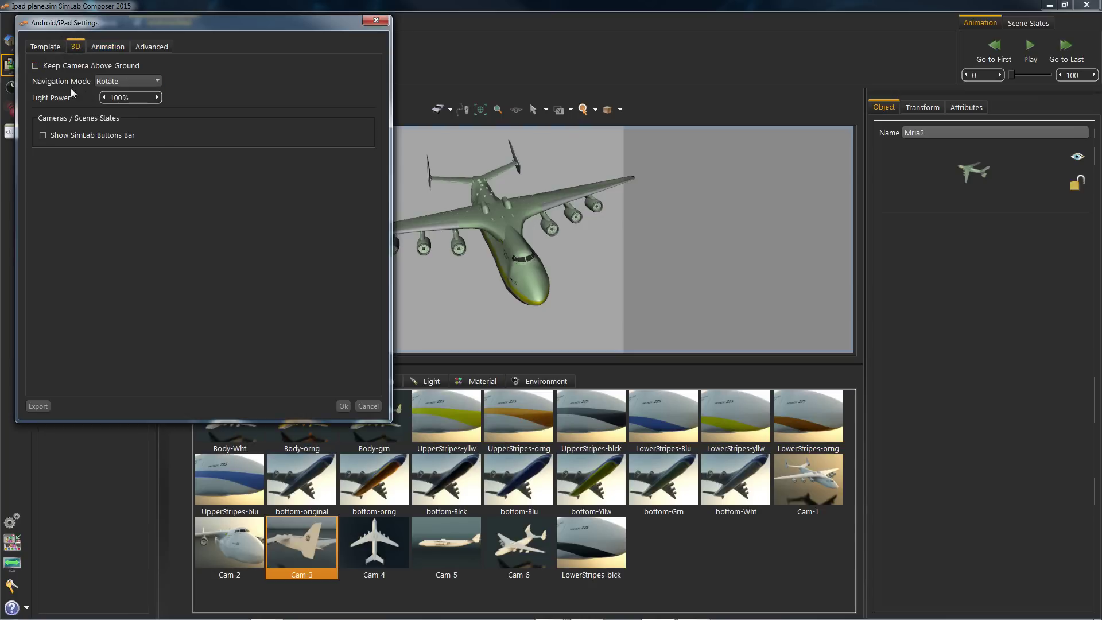
{"action": "left_click", "coordinate": [107, 84]}
{"action": "left_click", "coordinate": [109, 98]}
Create a new template from the Template tab's list of export templates.
{"action": "left_click", "coordinate": [45, 46]}
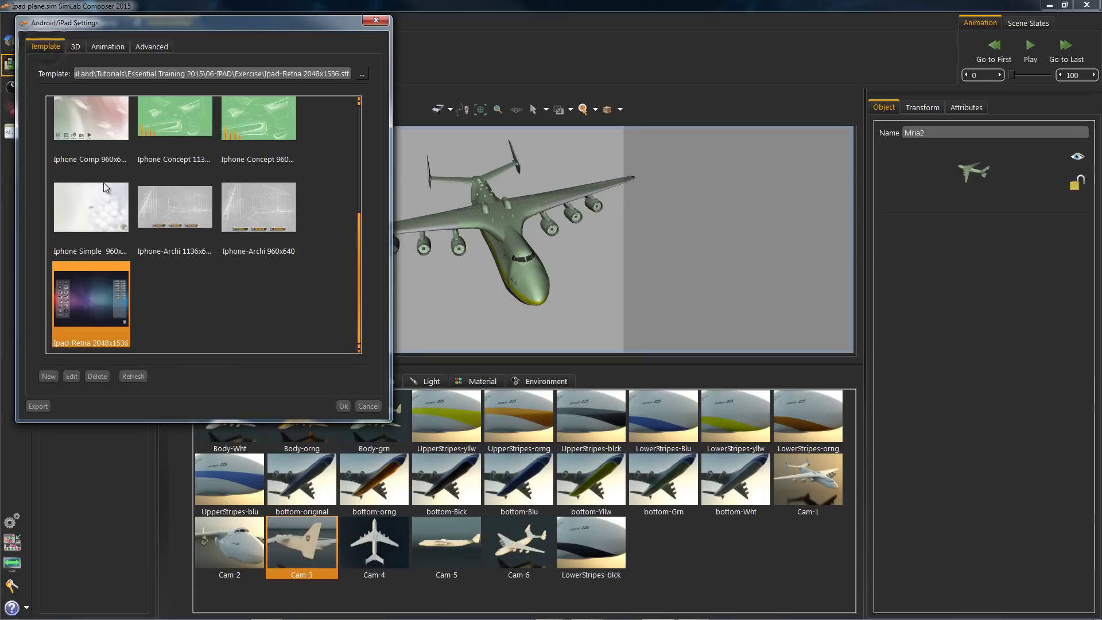
{"action": "scroll", "coordinate": [175, 300], "scroll_direction": "up", "scroll_amount": 3}
{"action": "scroll", "coordinate": [225, 181], "scroll_direction": "down", "scroll_amount": 5}
{"action": "scroll", "coordinate": [247, 239], "scroll_direction": "up", "scroll_amount": 3}
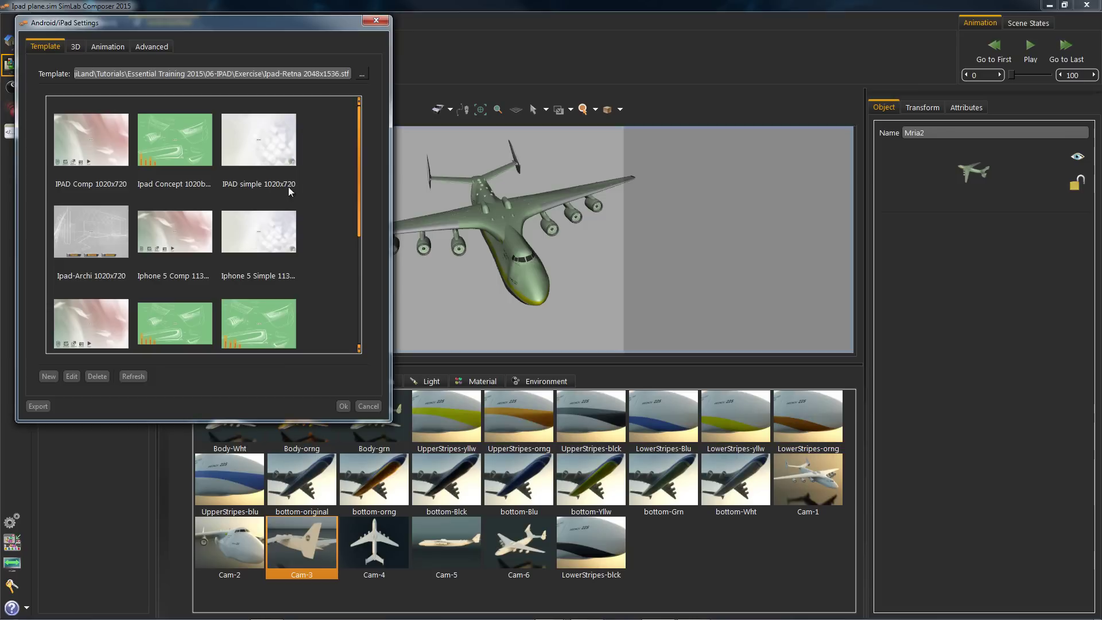
{"action": "left_click", "coordinate": [48, 377]}
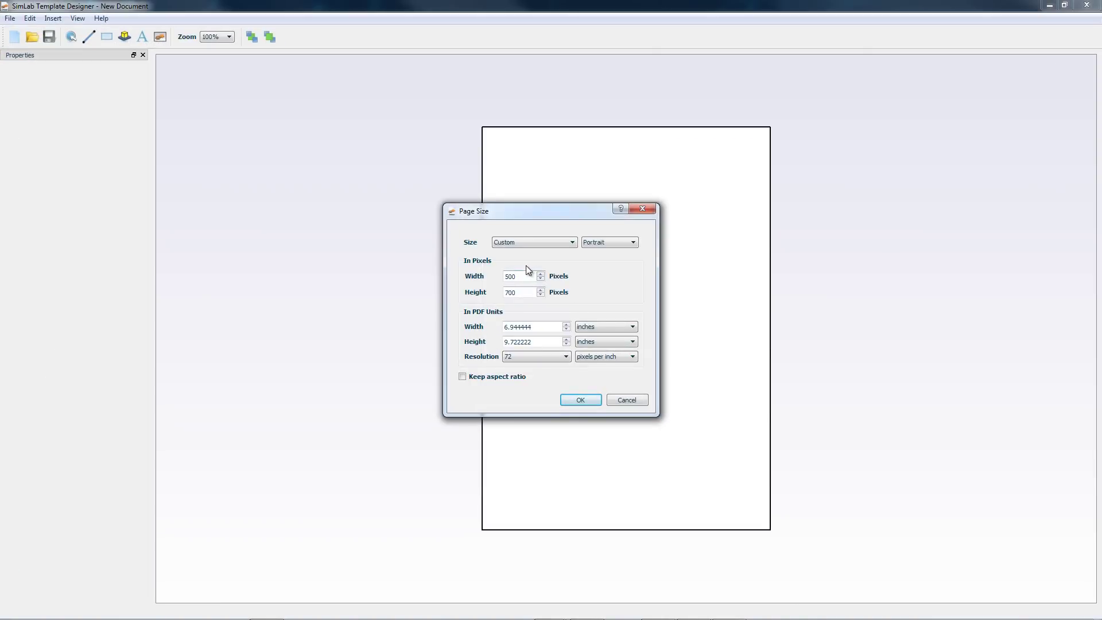
Set the page size to width 2048, height 1536 pixels at resolution 300 and confirm.
{"action": "left_click_drag", "start_coordinate": [526, 276], "coordinate": [475, 277]}
{"action": "type", "text": "2048"}
{"action": "key", "text": "Tab"}
{"action": "type", "text": "1536"}
{"action": "left_click", "coordinate": [534, 357]}
{"action": "left_click", "coordinate": [517, 381]}
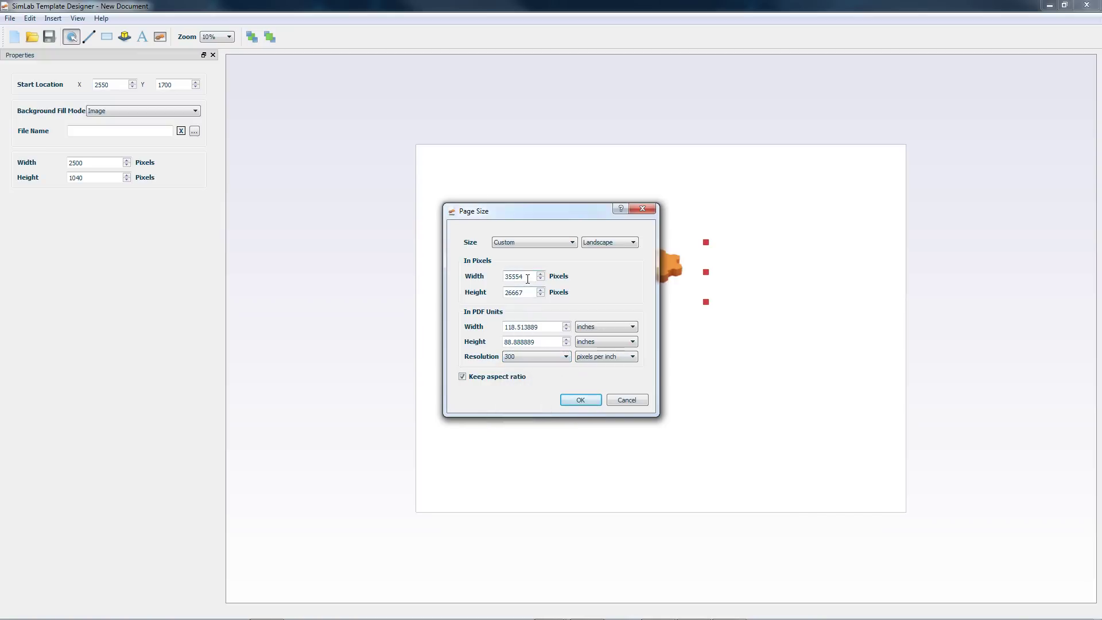
{"action": "double_click", "coordinate": [527, 279]}
{"action": "type", "text": "2048"}
{"action": "left_click", "coordinate": [593, 404]}
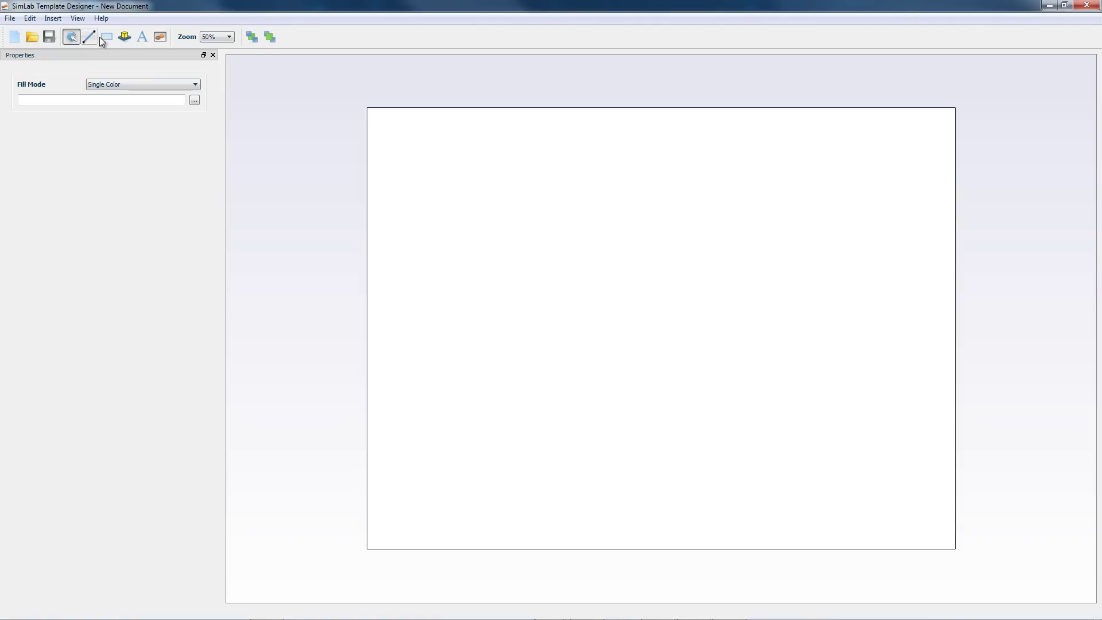
Add a 3D area at location 0 with an Image background fill, choosing BackGround.jpg.
{"action": "left_click", "coordinate": [124, 37]}
{"action": "left_click", "coordinate": [558, 270]}
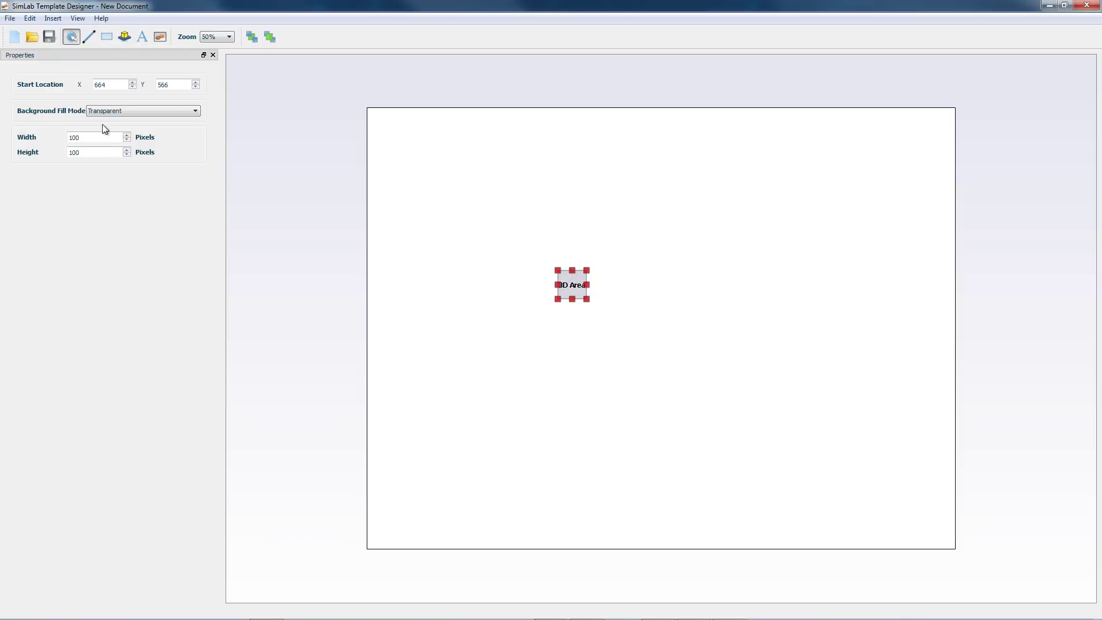
{"action": "key", "text": "ctrl+a"}
{"action": "type", "text": "0"}
{"action": "key", "text": "Tab"}
{"action": "type", "text": "0"}
{"action": "key", "text": "Tab"}
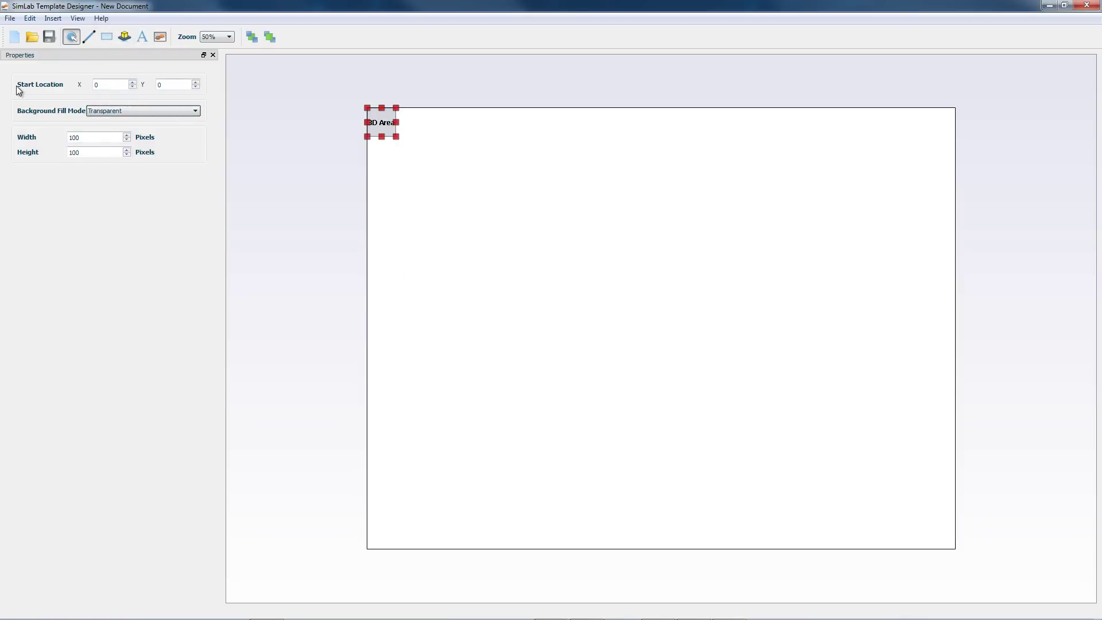
{"action": "key", "text": "Down"}
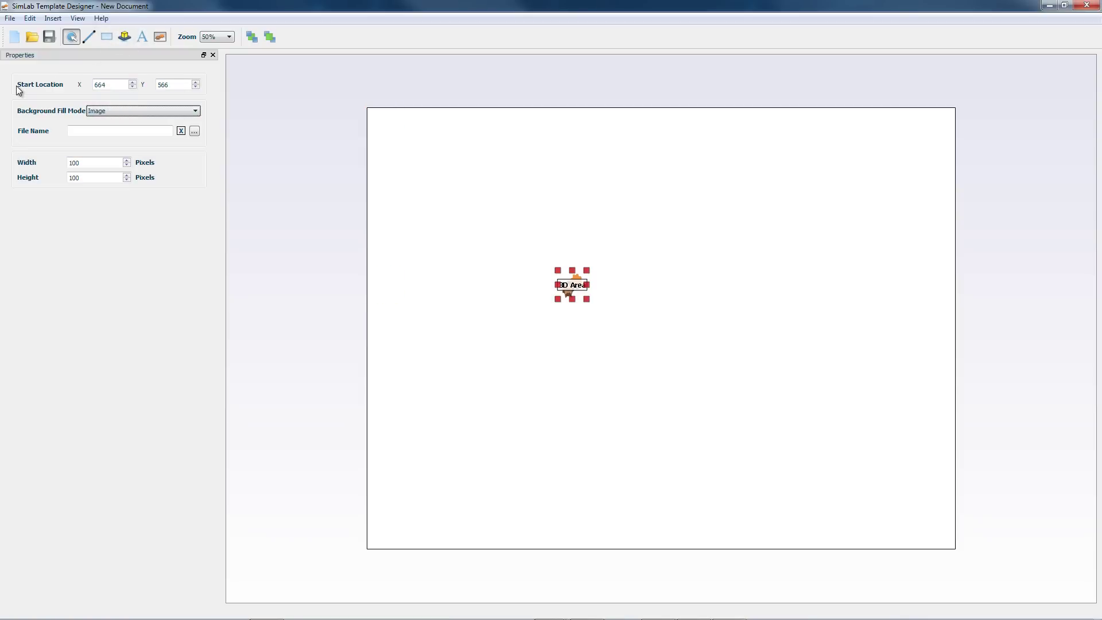
{"action": "left_click", "coordinate": [196, 131]}
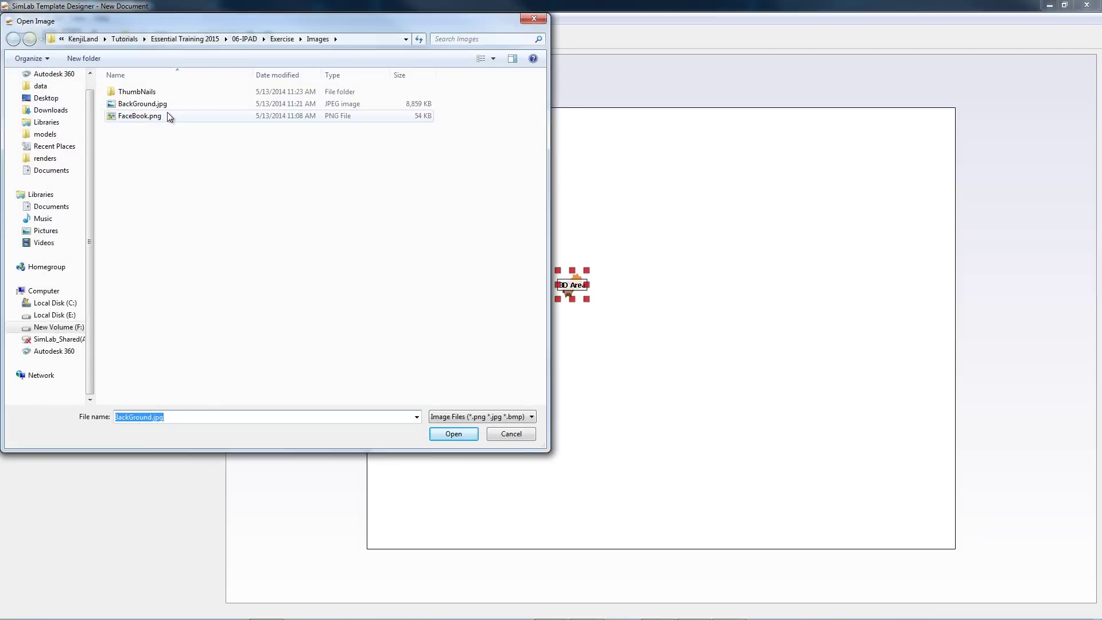
{"action": "left_click", "coordinate": [122, 105]}
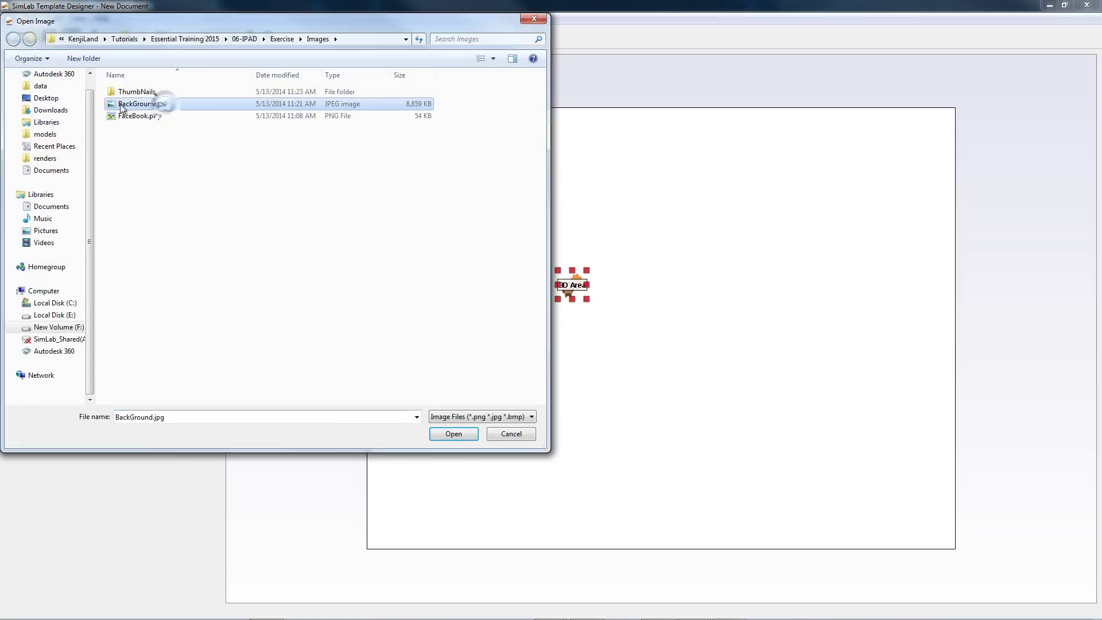
Load BackGround.jpg into the 3D area and drag it toward the page's top-left.
{"action": "left_click", "coordinate": [449, 434]}
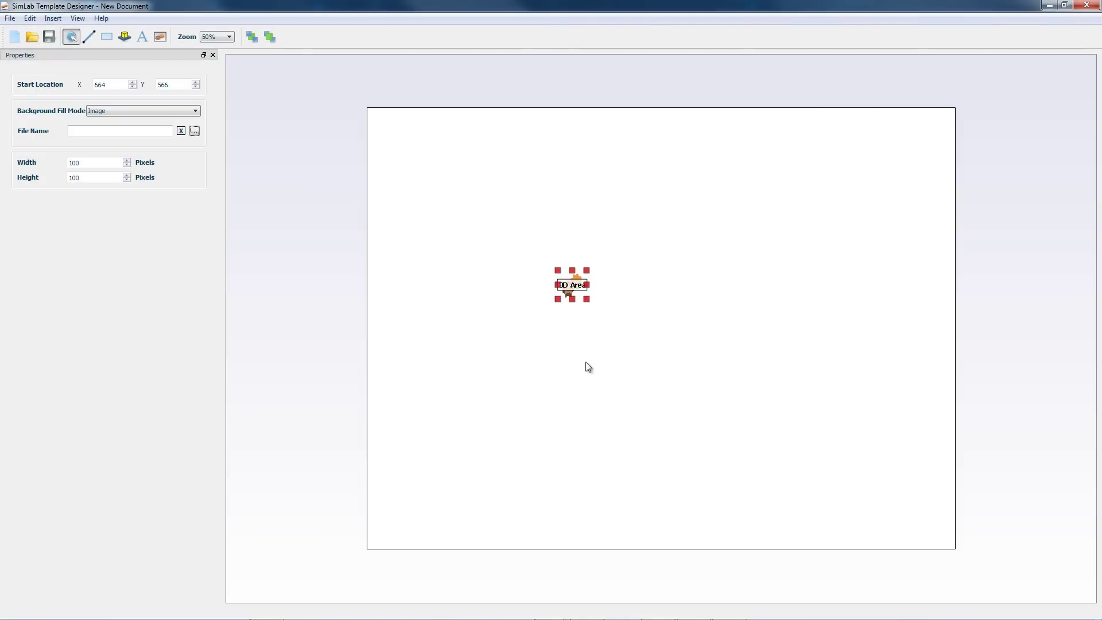
{"action": "left_click_drag", "start_coordinate": [657, 342], "coordinate": [463, 172]}
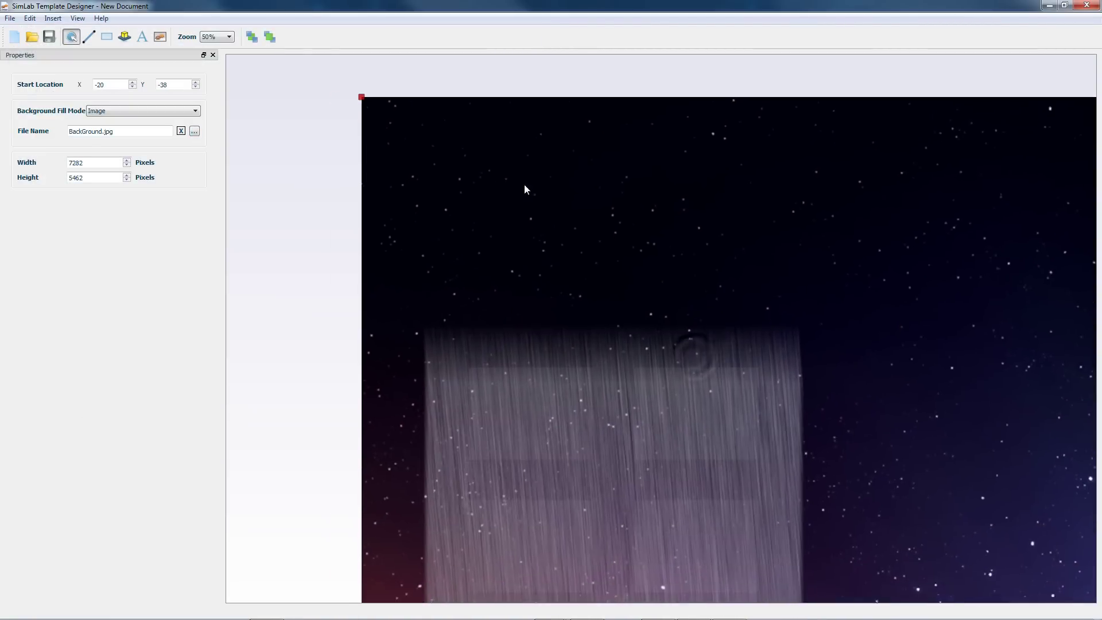
{"action": "left_click_drag", "start_coordinate": [524, 189], "coordinate": [576, 315]}
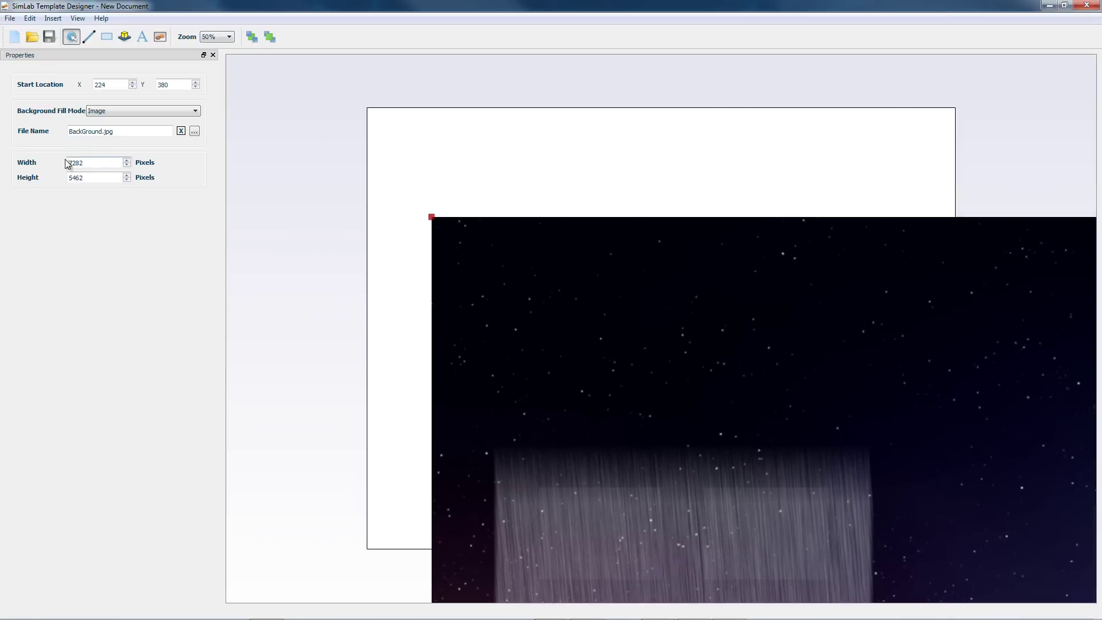
Size the background area to 2048 × 1536 and position it at X 0, Y 0.
{"action": "double_click", "coordinate": [105, 162]}
{"action": "type", "text": "2"}
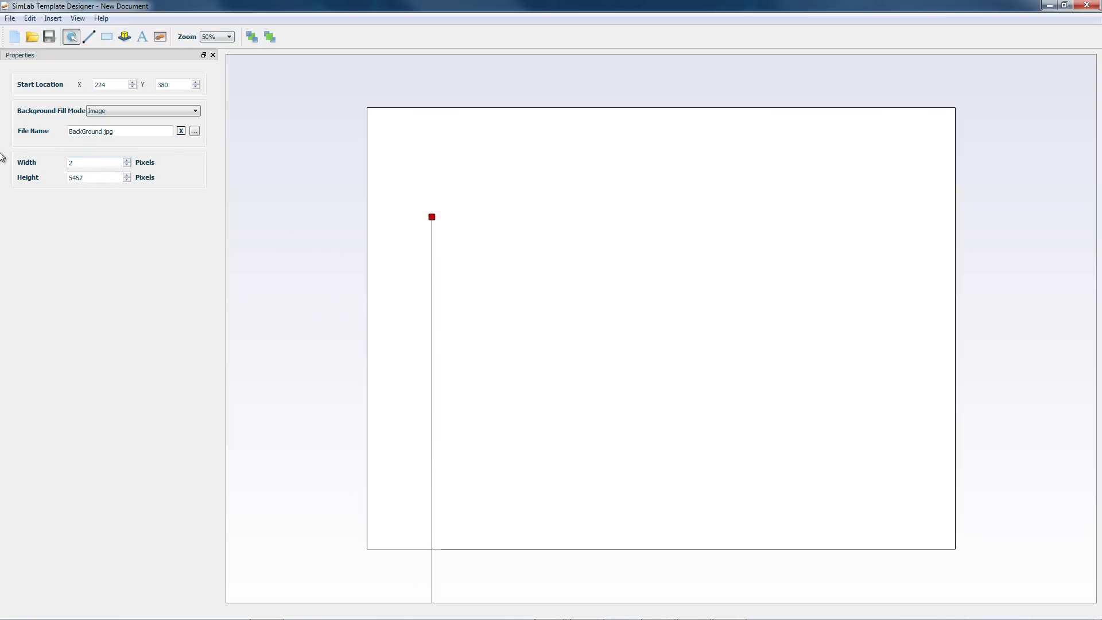
{"action": "type", "text": "048"}
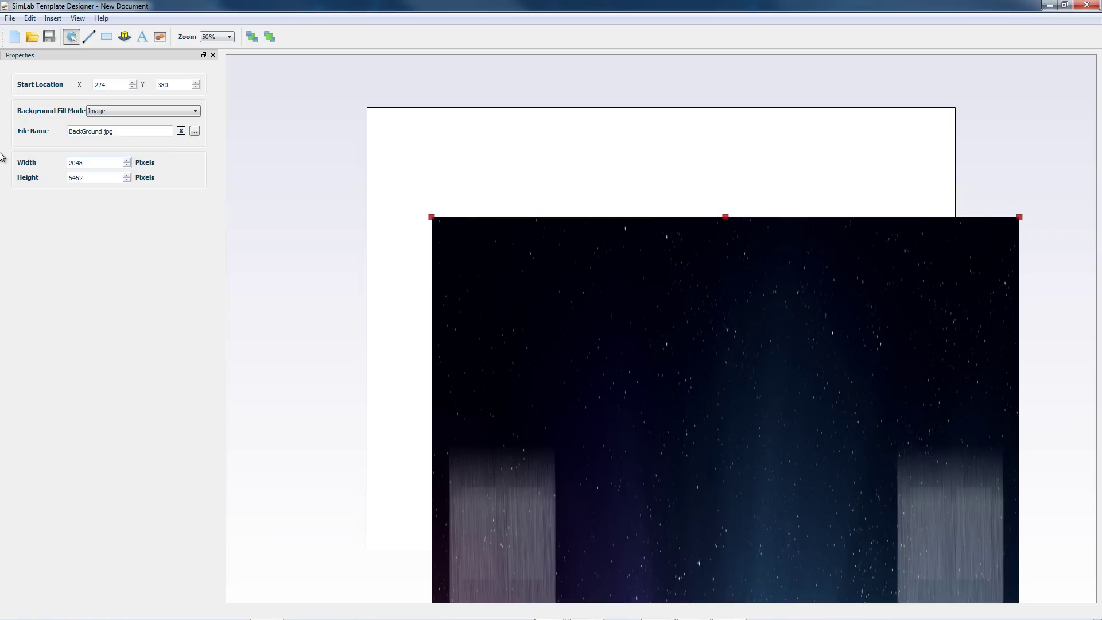
{"action": "key", "text": "Tab"}
{"action": "type", "text": "15"}
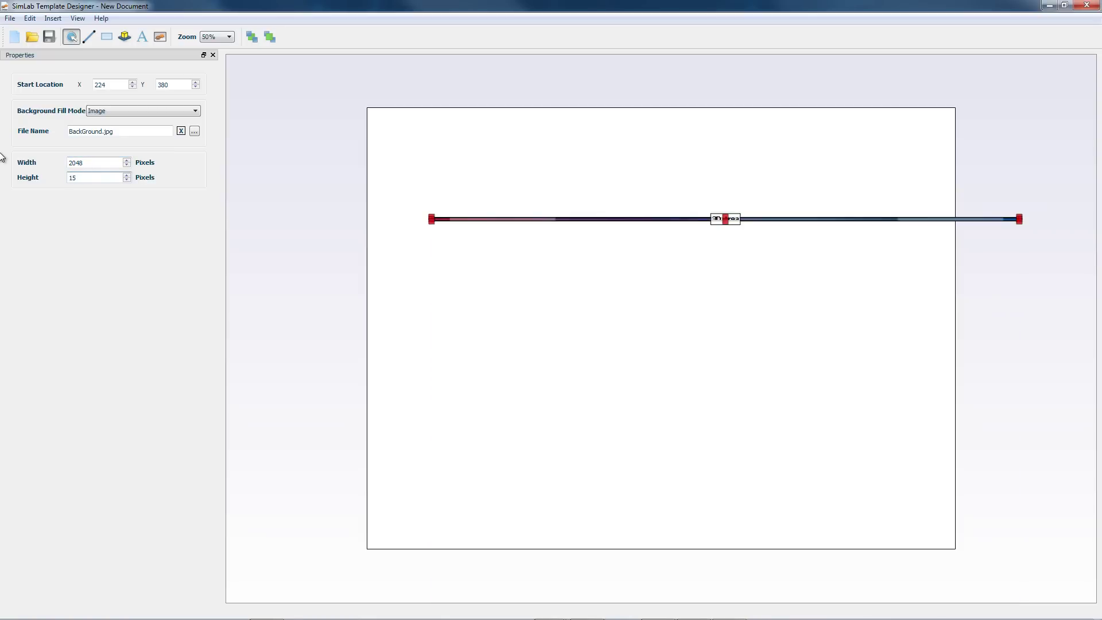
{"action": "type", "text": "36"}
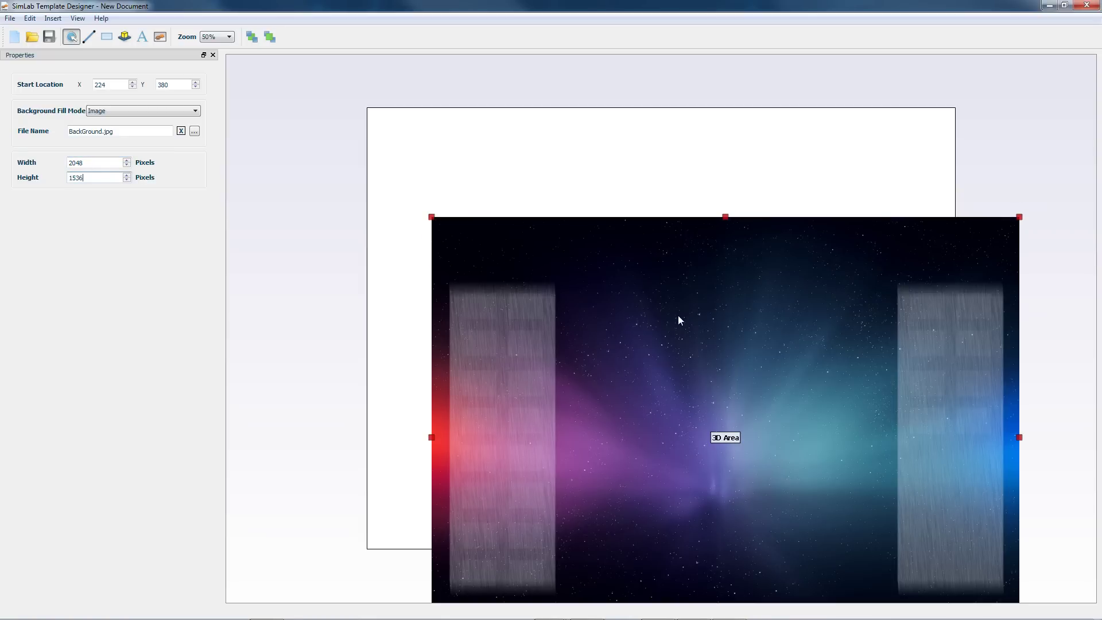
{"action": "key", "text": "Tab"}
{"action": "type", "text": "00"}
{"action": "key", "text": "Tab"}
{"action": "key", "text": "shift+Tab"}
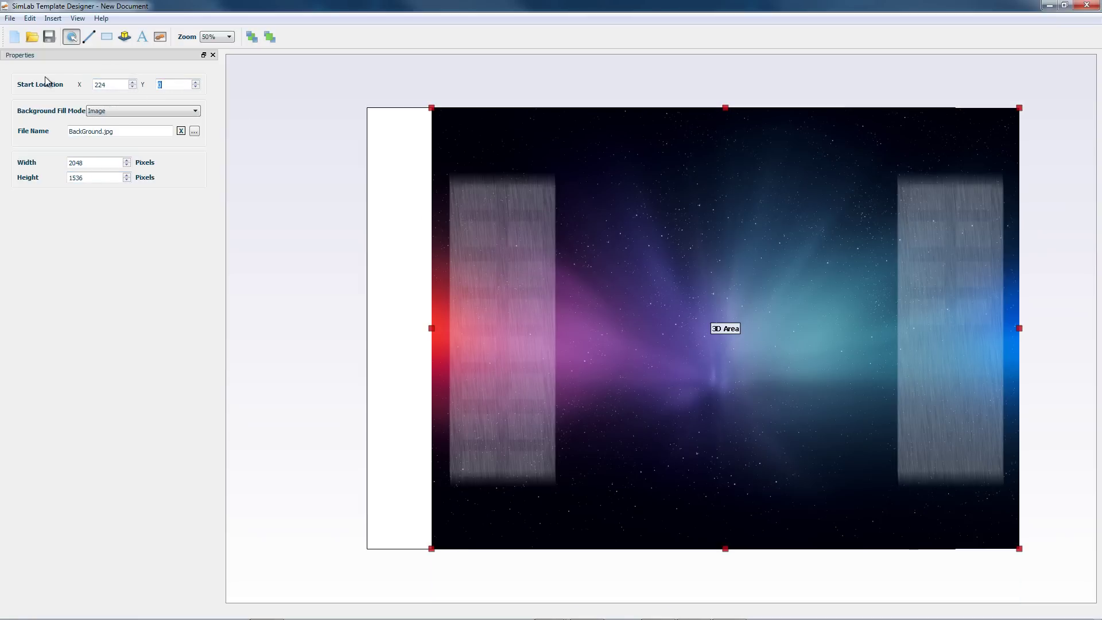
{"action": "key", "text": "shift+Tab"}
{"action": "type", "text": "0"}
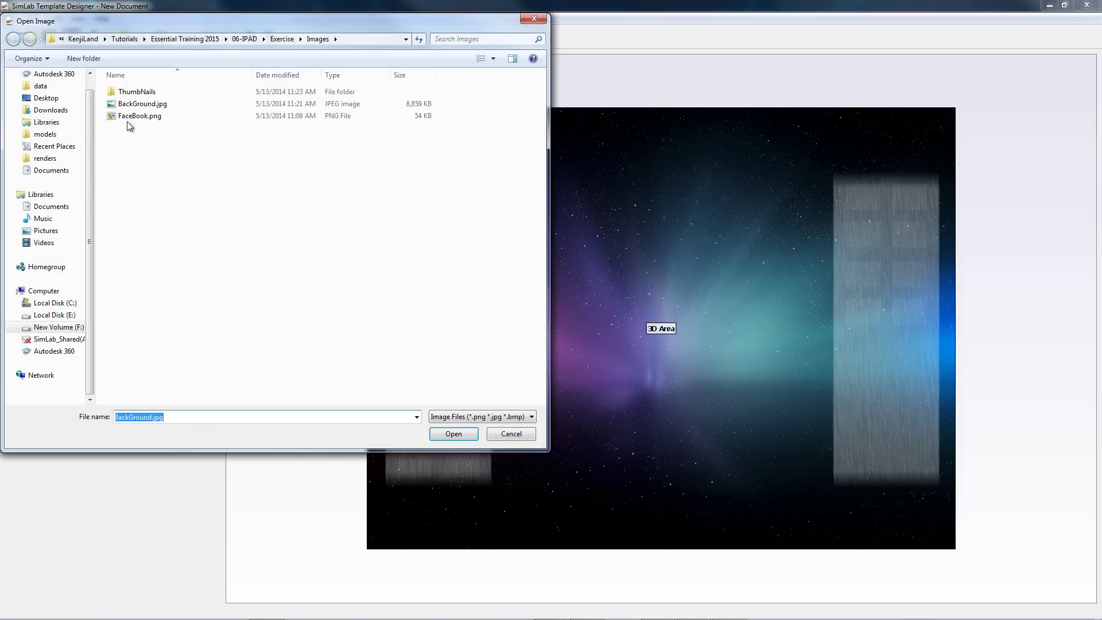
Place the Body-grn.png thumbnail from the ThumbNails folder and zoom the page to 100%.
{"action": "double_click", "coordinate": [129, 91]}
{"action": "left_click", "coordinate": [141, 92]}
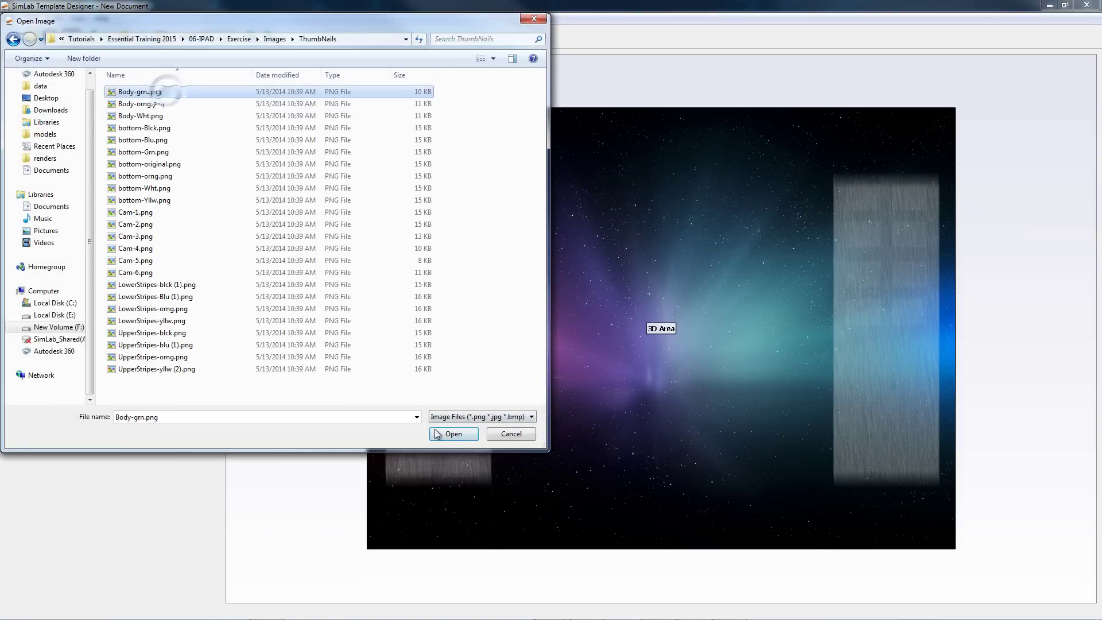
{"action": "left_click", "coordinate": [454, 433]}
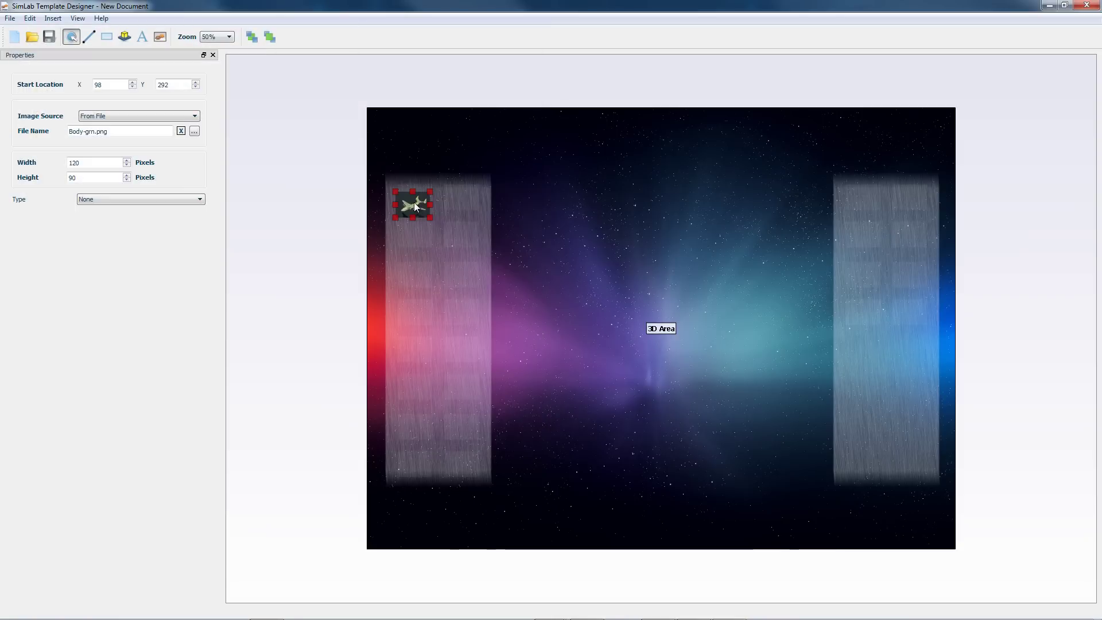
{"action": "left_click", "coordinate": [228, 37]}
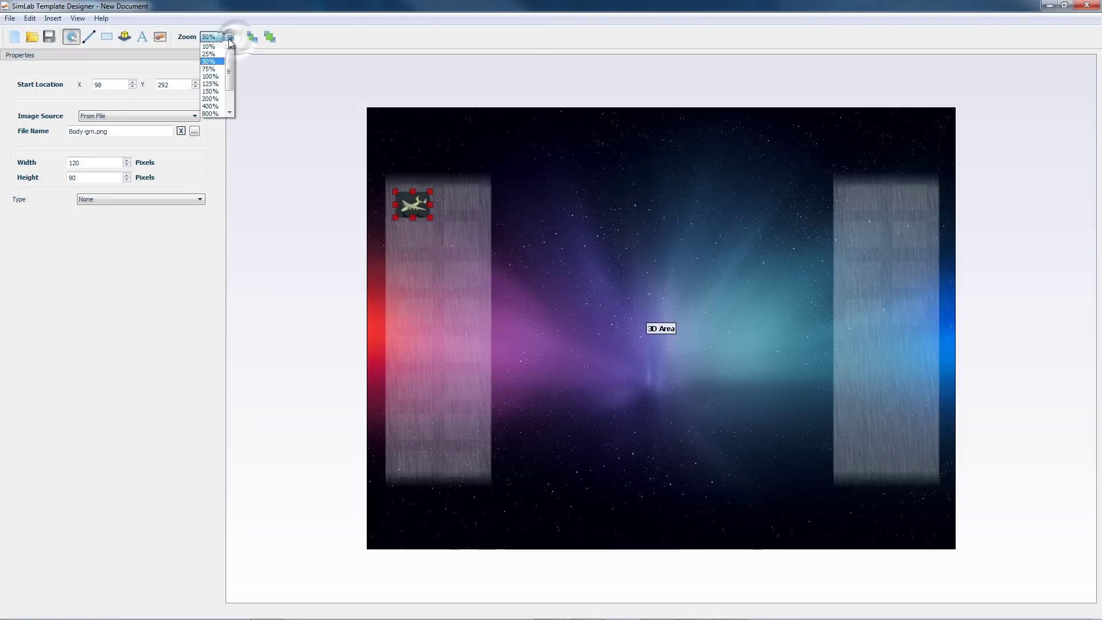
{"action": "left_click", "coordinate": [210, 76]}
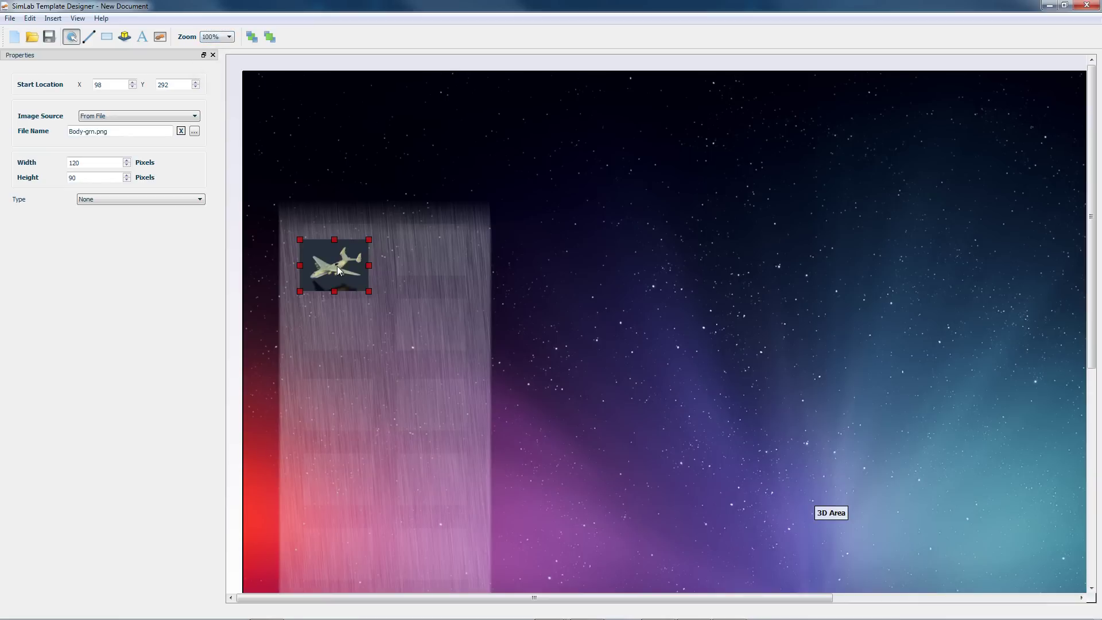
{"action": "left_click_drag", "start_coordinate": [336, 267], "coordinate": [342, 249]}
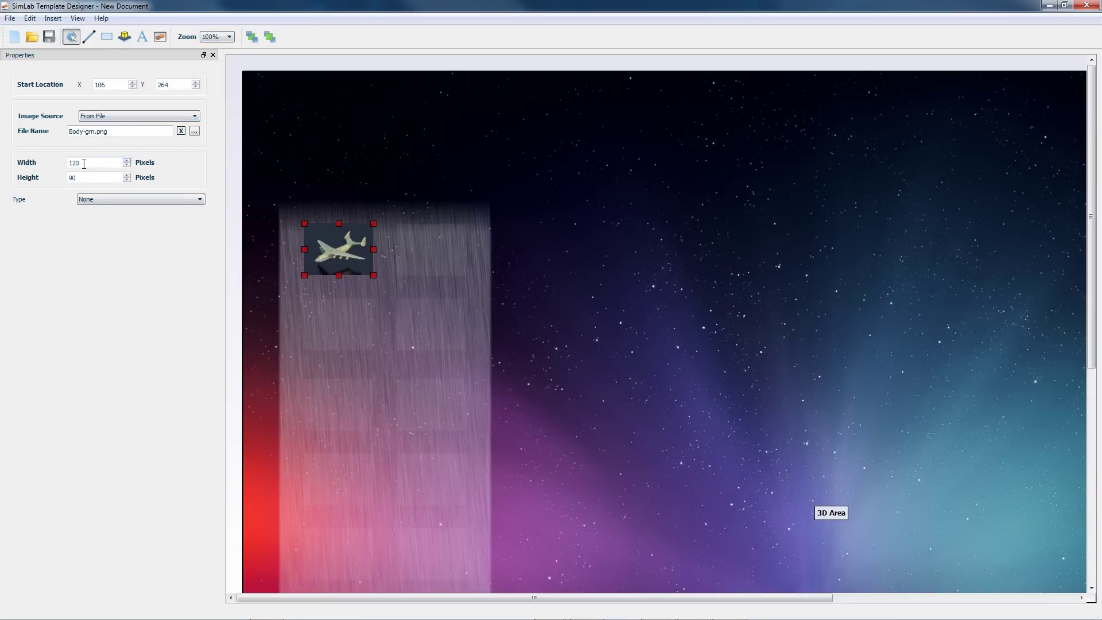
Link the plane thumbnail to a Scene State action and duplicate it beside the original.
{"action": "left_click", "coordinate": [200, 199]}
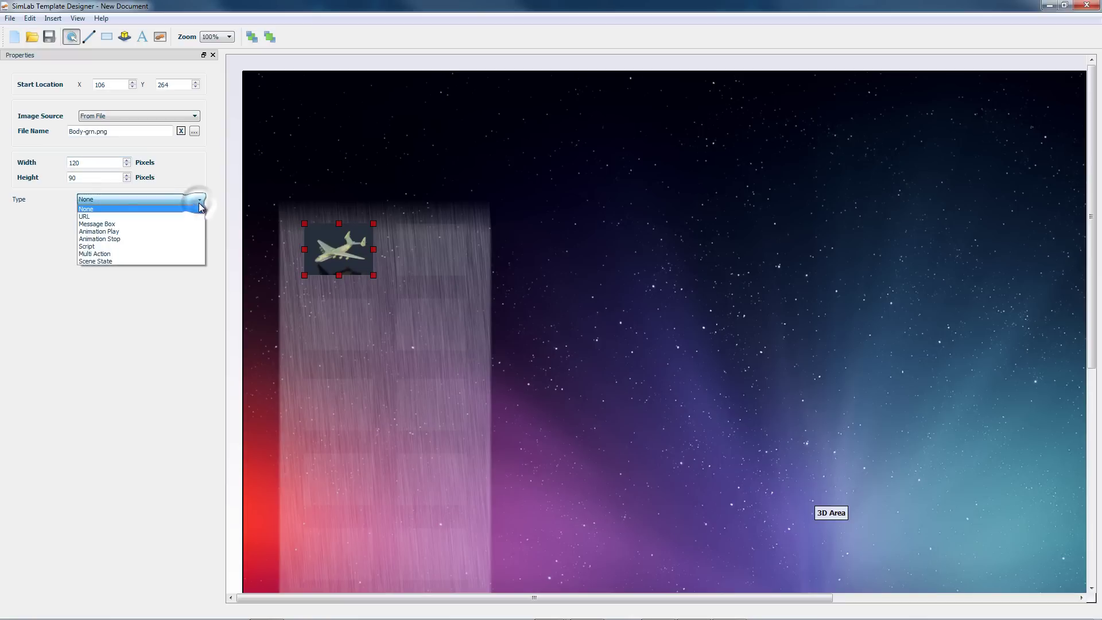
{"action": "left_click", "coordinate": [148, 216]}
{"action": "left_click", "coordinate": [198, 199]}
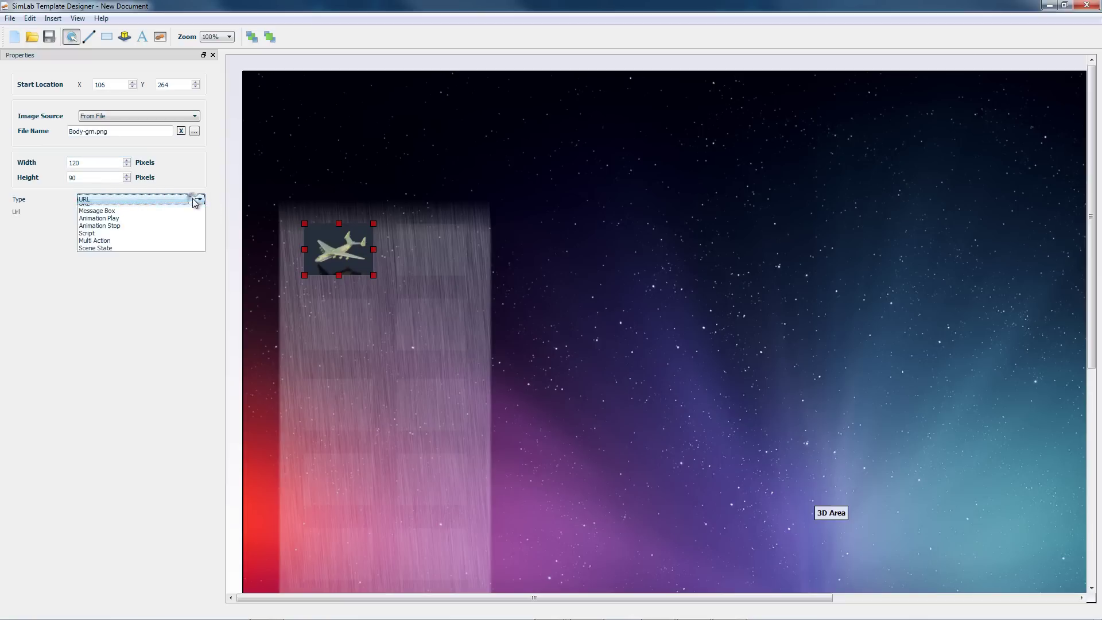
{"action": "left_click", "coordinate": [129, 262]}
{"action": "left_click", "coordinate": [264, 219]}
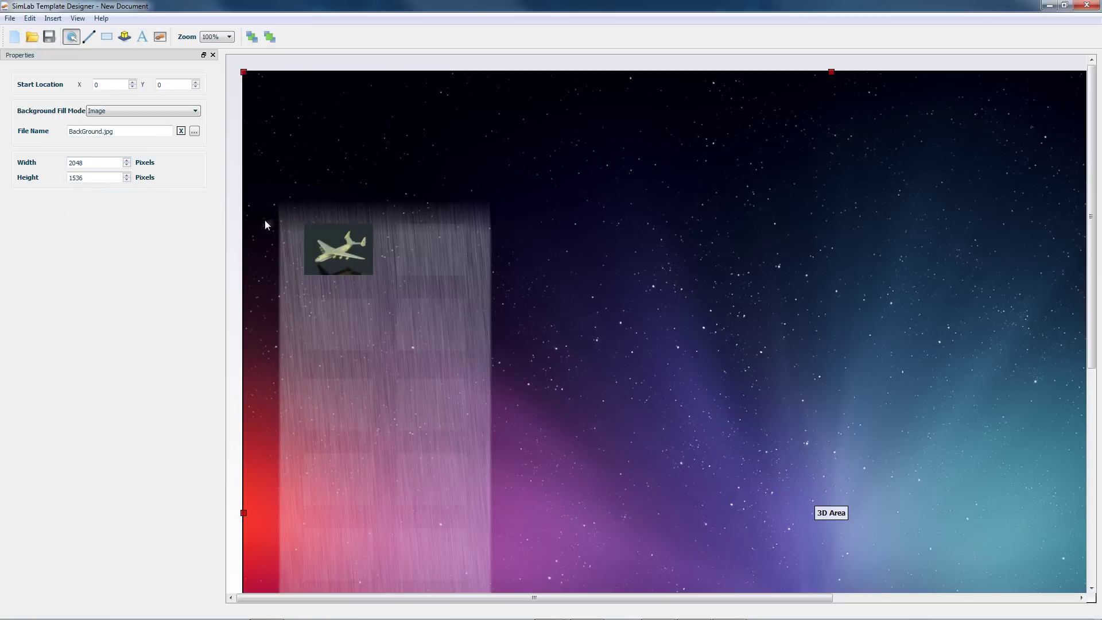
{"action": "left_click", "coordinate": [334, 241]}
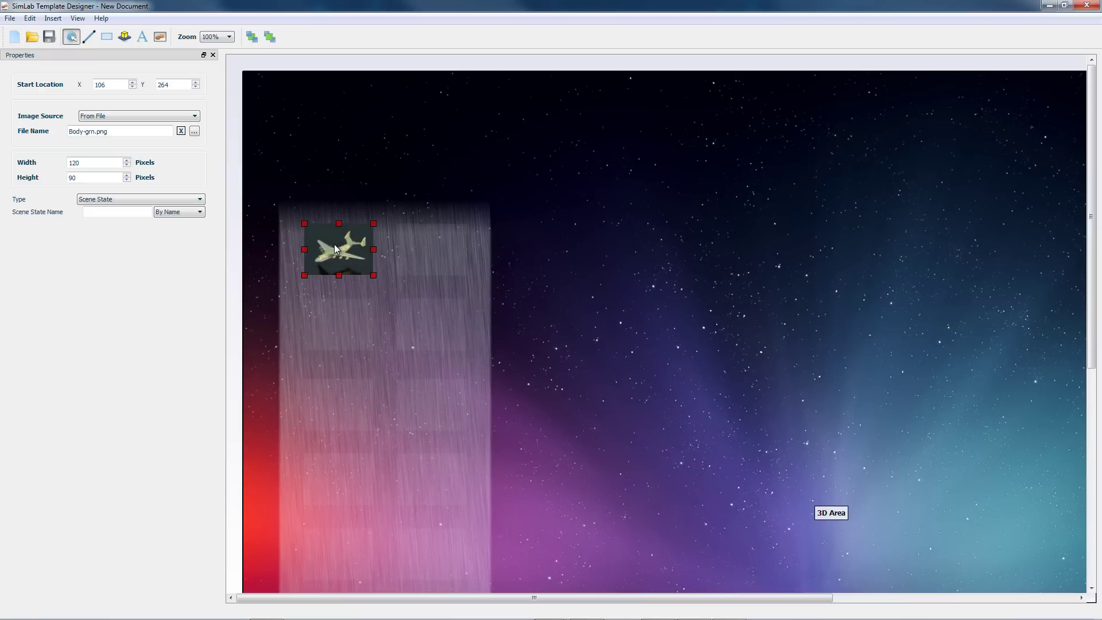
{"action": "left_click_drag", "start_coordinate": [338, 247], "coordinate": [432, 253], "text": "ctrl"}
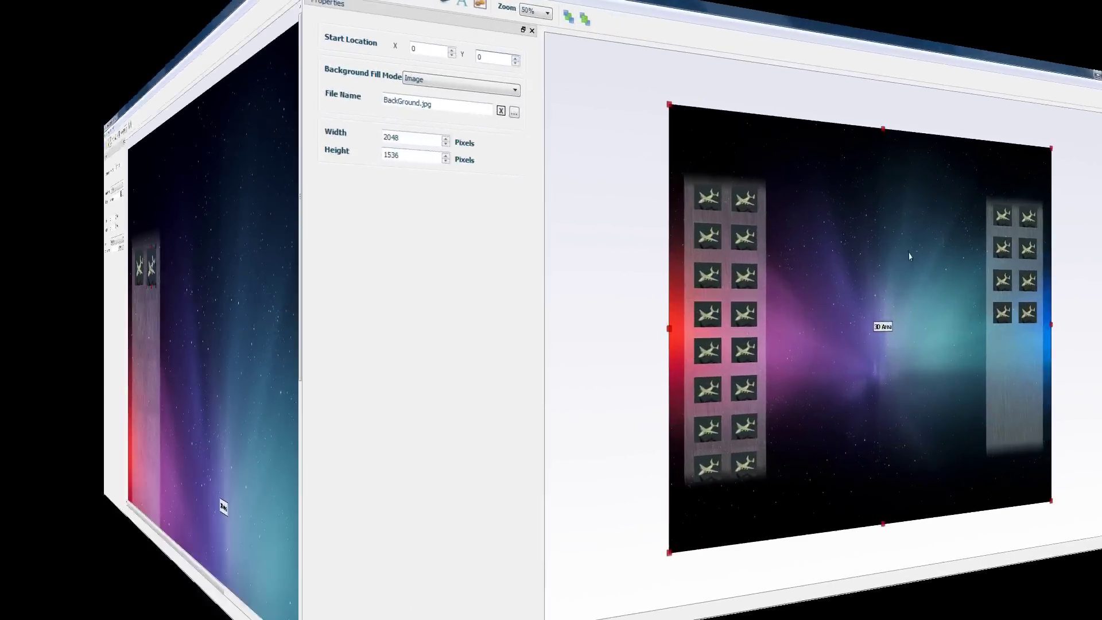
Send the background 3D area behind the plane thumbnails.
{"action": "right_click", "coordinate": [704, 247]}
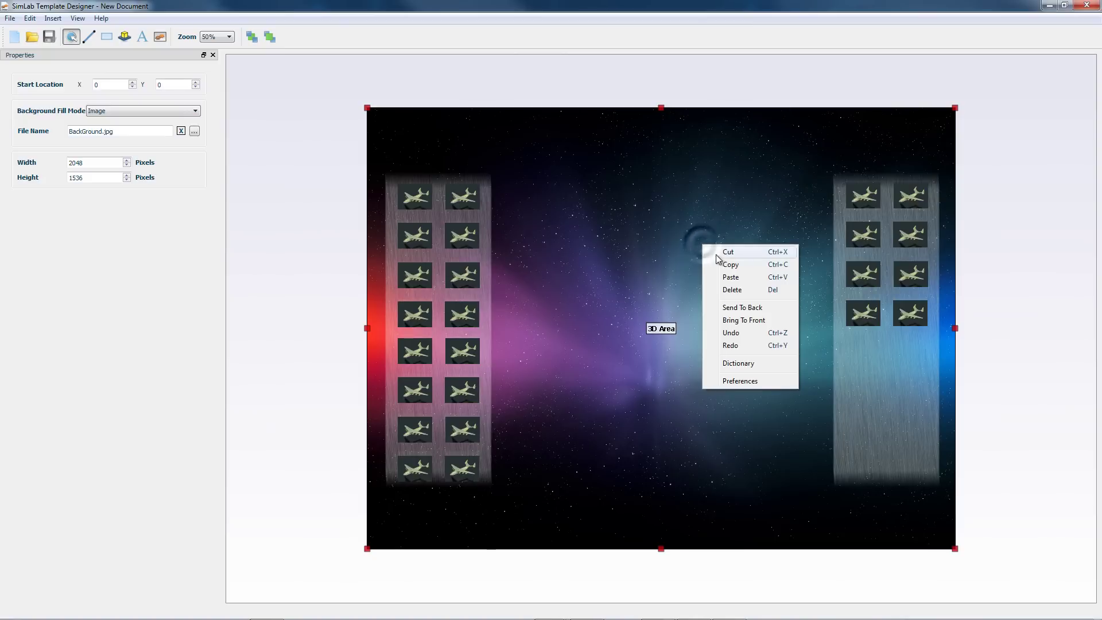
{"action": "left_click", "coordinate": [729, 307]}
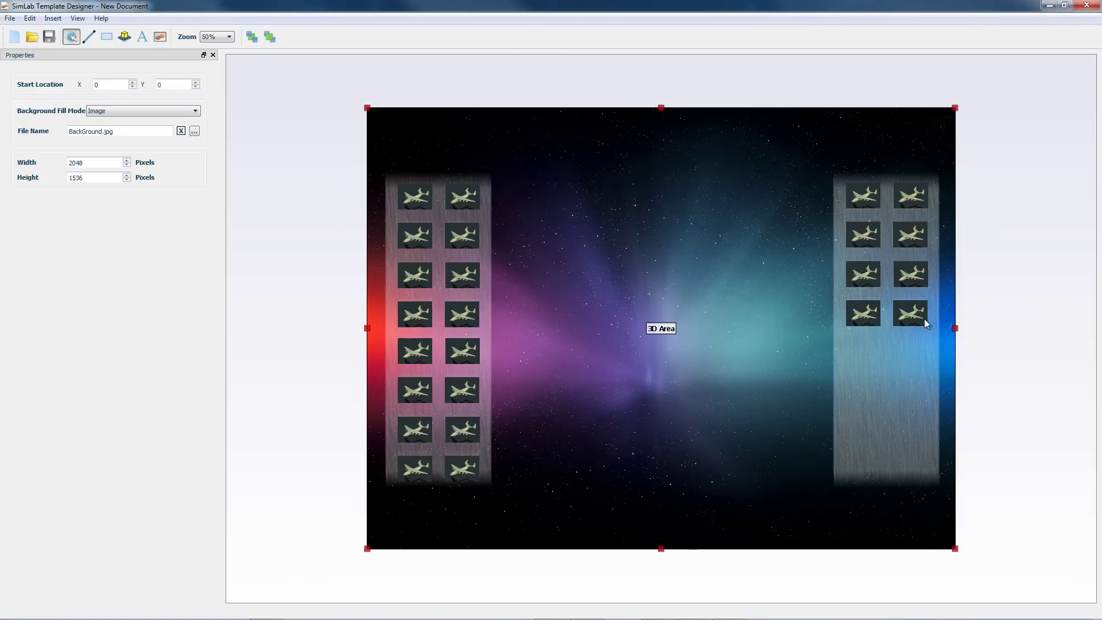
{"action": "left_click", "coordinate": [1062, 288]}
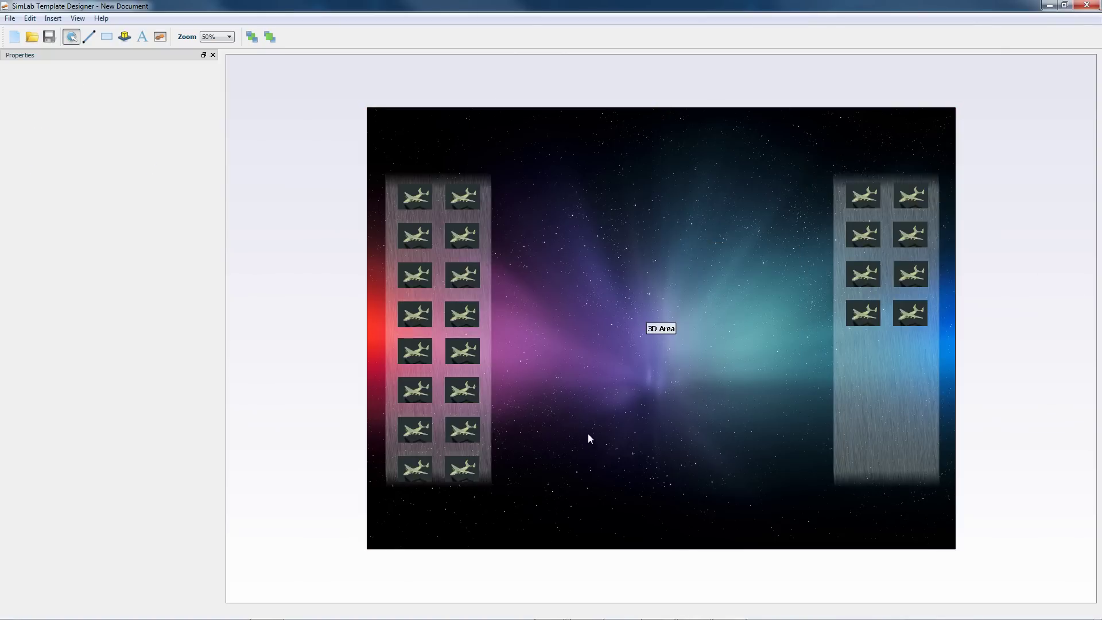
{"action": "left_click", "coordinate": [160, 37]}
Insert FaceBook.png in a new image frame below the right thumbnail panel.
{"action": "left_click_drag", "start_coordinate": [887, 502], "coordinate": [916, 532]}
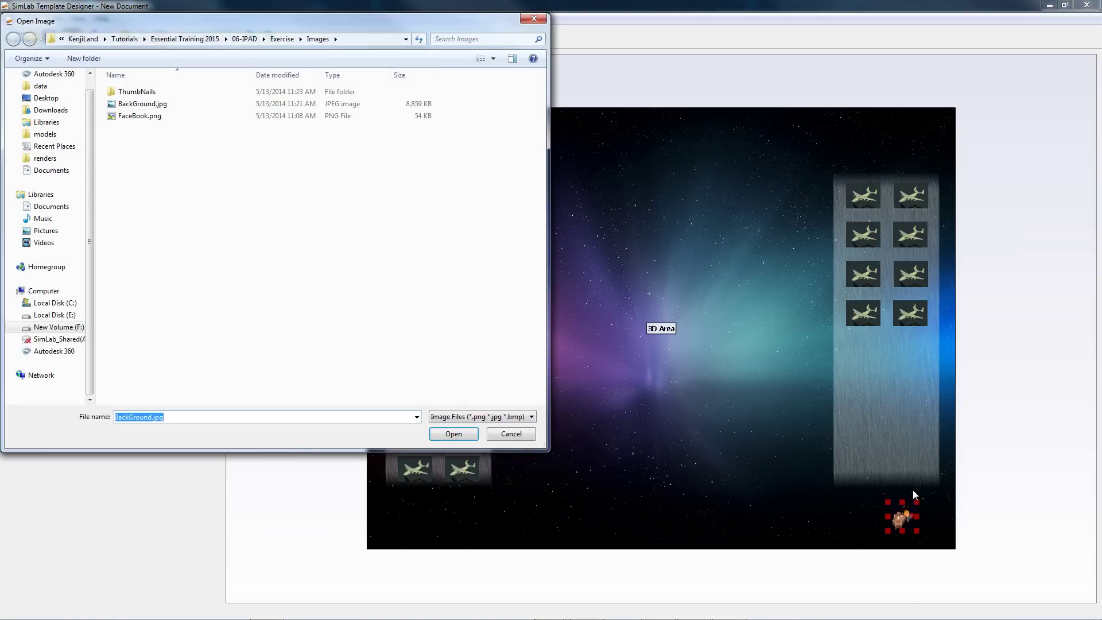
{"action": "double_click", "coordinate": [155, 115]}
{"action": "left_click_drag", "start_coordinate": [903, 538], "coordinate": [917, 488]}
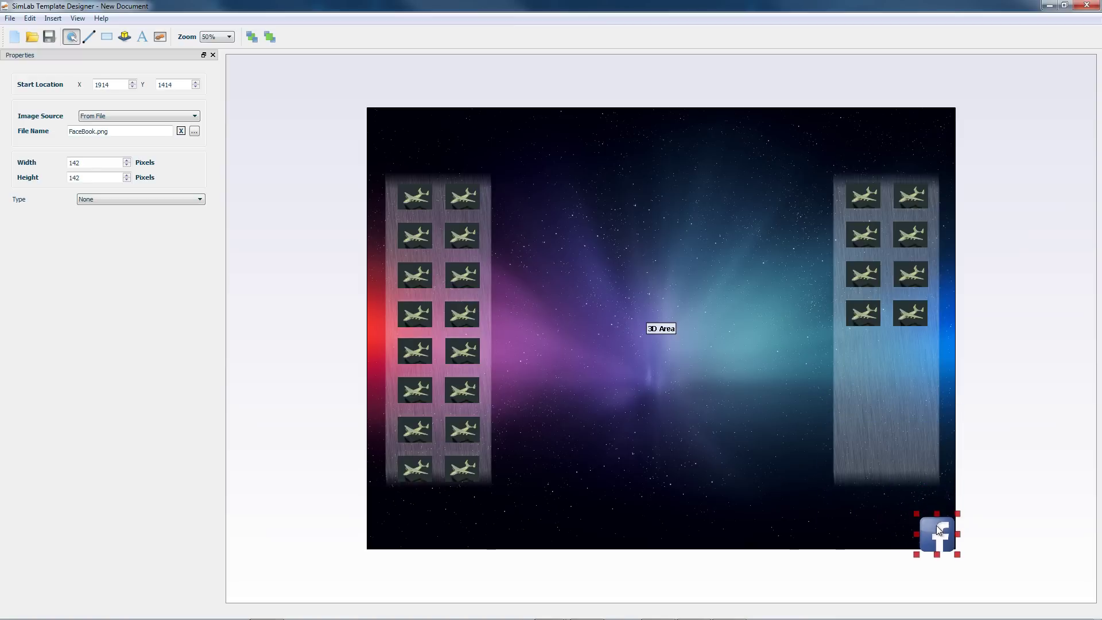
{"action": "left_click_drag", "start_coordinate": [937, 526], "coordinate": [918, 495]}
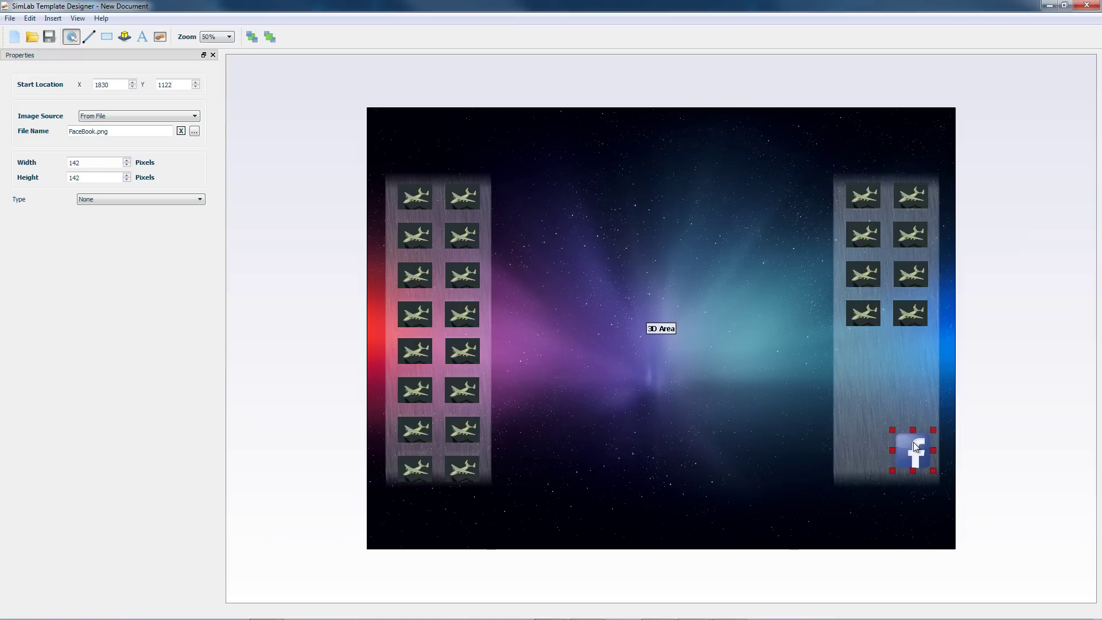
{"action": "left_click_drag", "start_coordinate": [908, 446], "coordinate": [922, 490]}
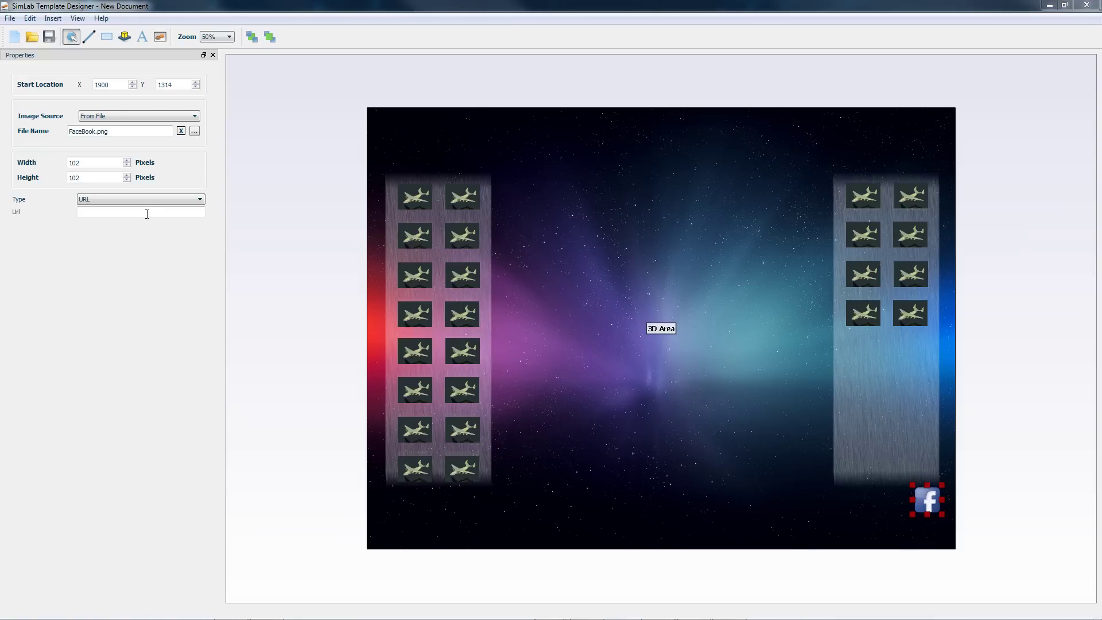
{"action": "left_click", "coordinate": [147, 213]}
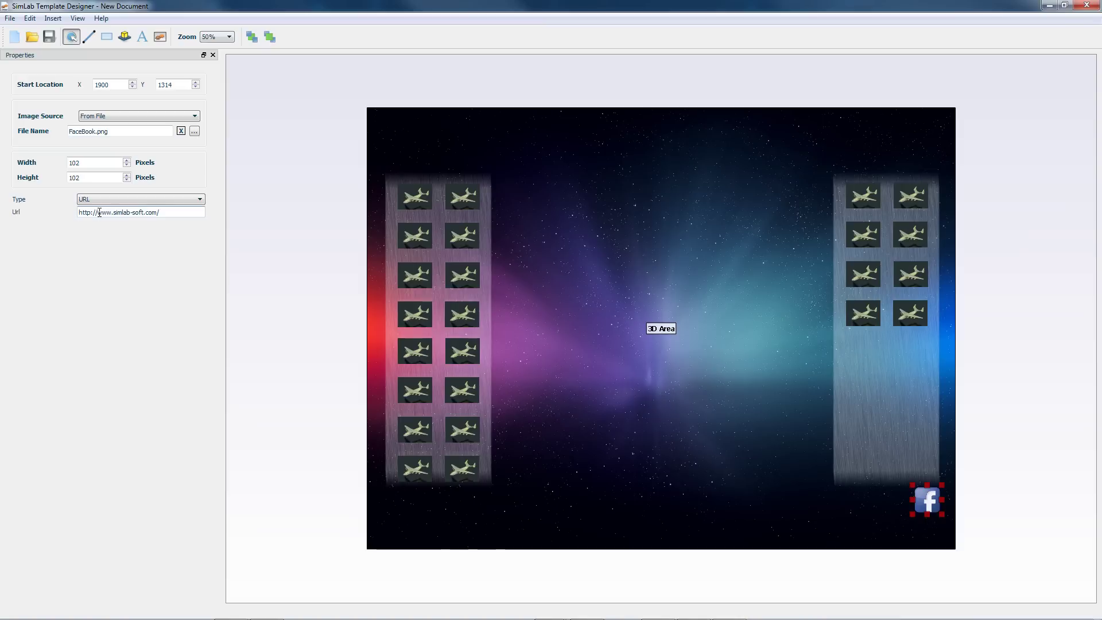
{"action": "left_click_drag", "start_coordinate": [97, 213], "coordinate": [79, 212]}
{"action": "key", "text": "BackSpace"}
{"action": "left_click", "coordinate": [991, 440]}
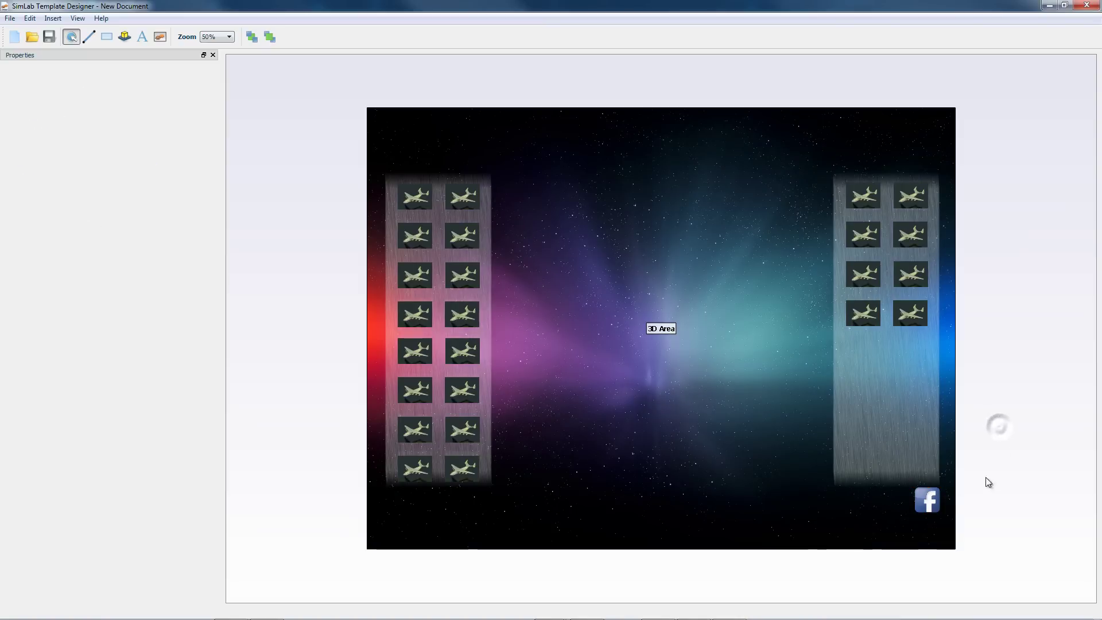
{"action": "left_click", "coordinate": [927, 499]}
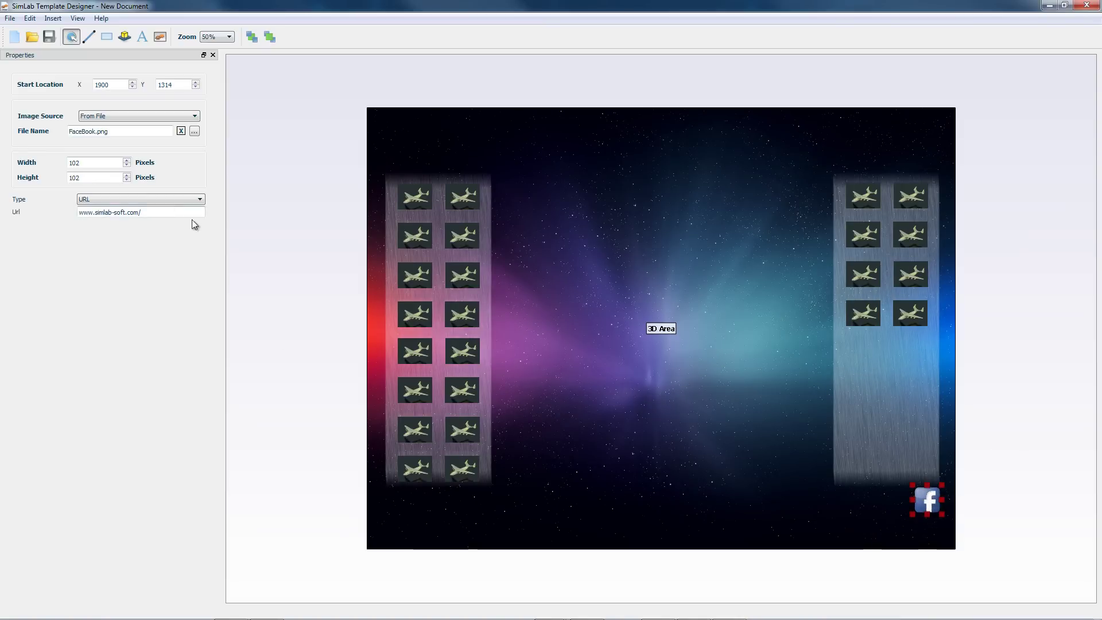
{"action": "left_click", "coordinate": [149, 215]}
{"action": "key", "text": "BackSpace"}
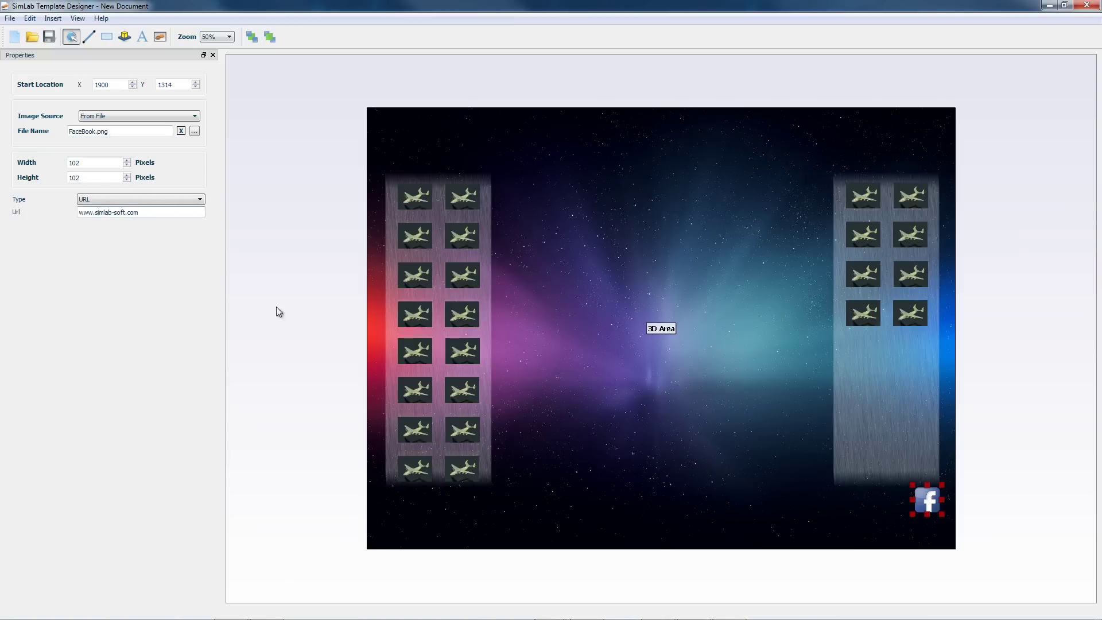
{"action": "left_click", "coordinate": [317, 321]}
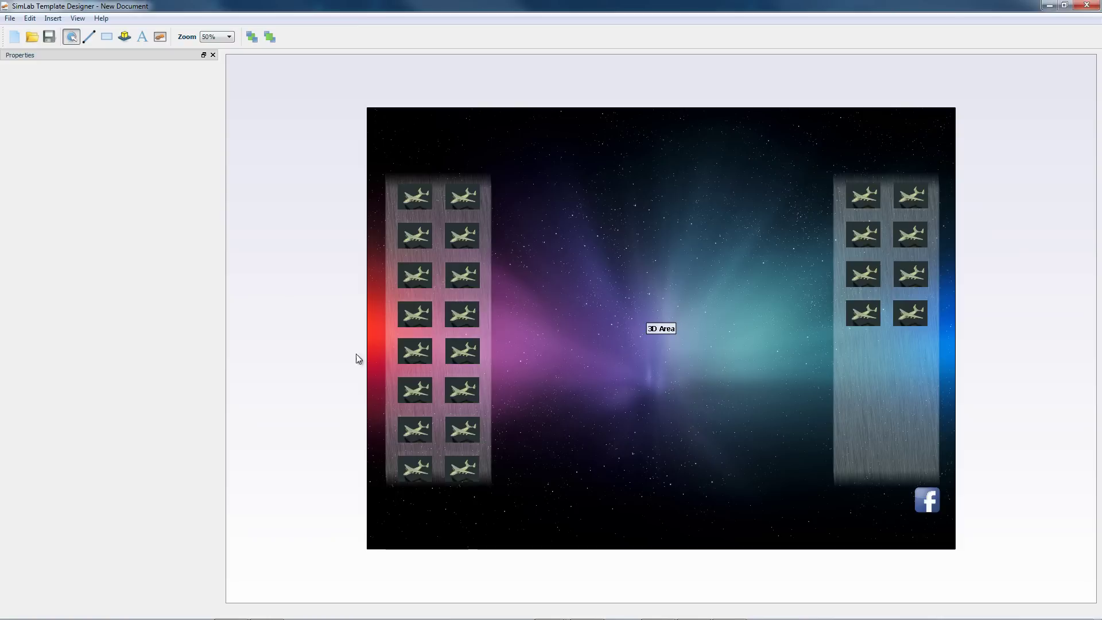
{"action": "left_click", "coordinate": [8, 19]}
Save the template as Tutorial.stf on the Desktop and close the Template Designer window.
{"action": "left_click", "coordinate": [32, 76]}
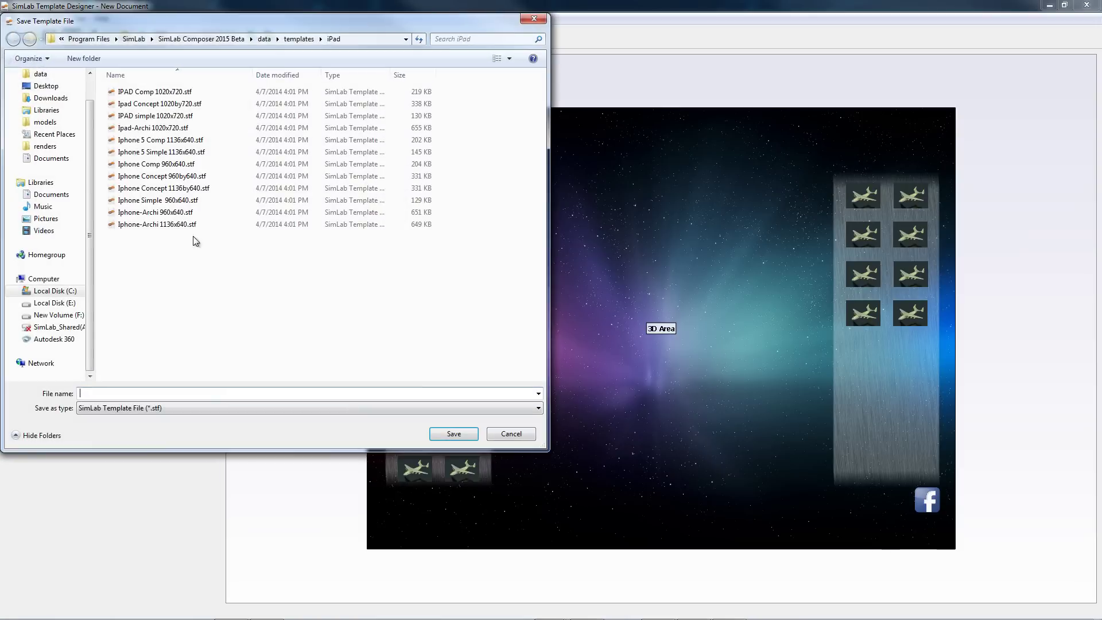
{"action": "left_click", "coordinate": [157, 392]}
{"action": "left_click", "coordinate": [466, 434]}
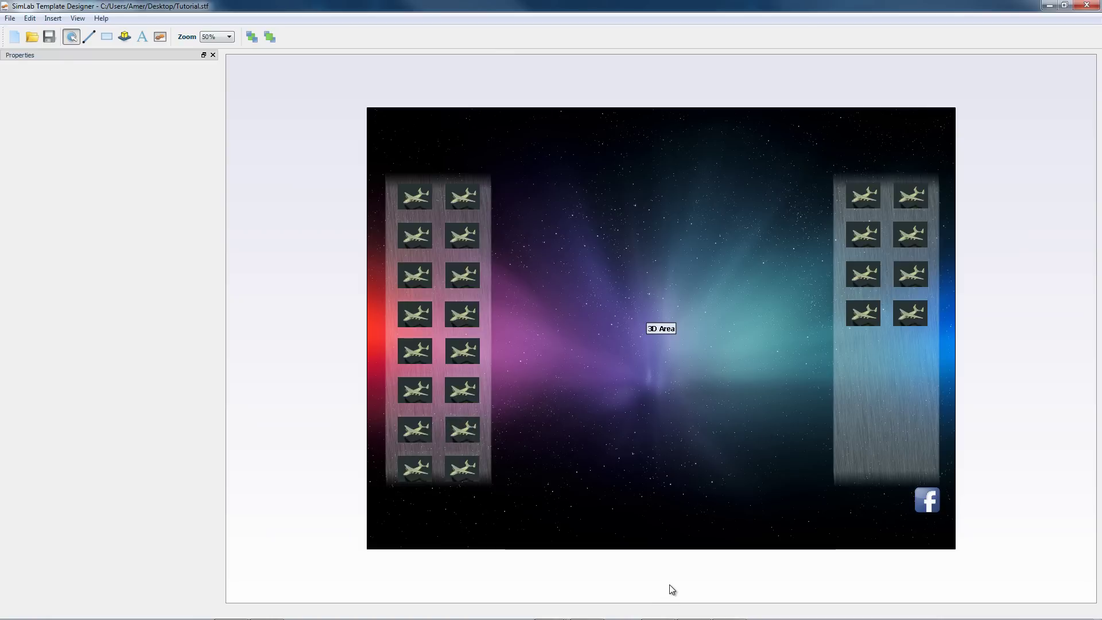
{"action": "left_click", "coordinate": [1086, 5]}
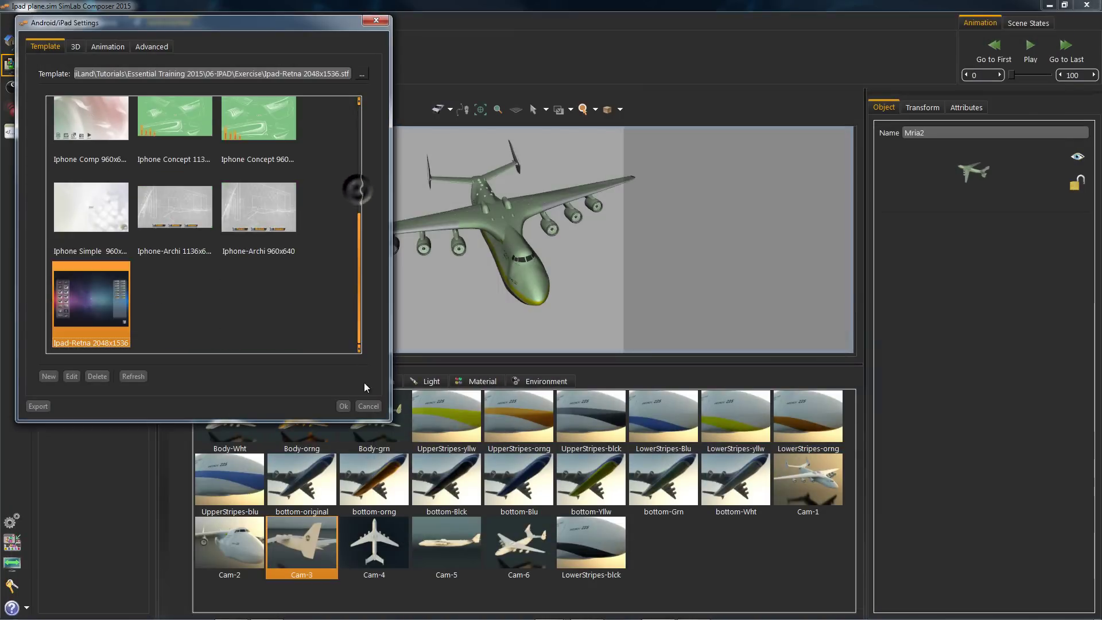
Add Tutorial.stf from the Desktop to the iPad templates and reopen it for editing.
{"action": "left_click", "coordinate": [362, 74]}
{"action": "left_click", "coordinate": [70, 136]}
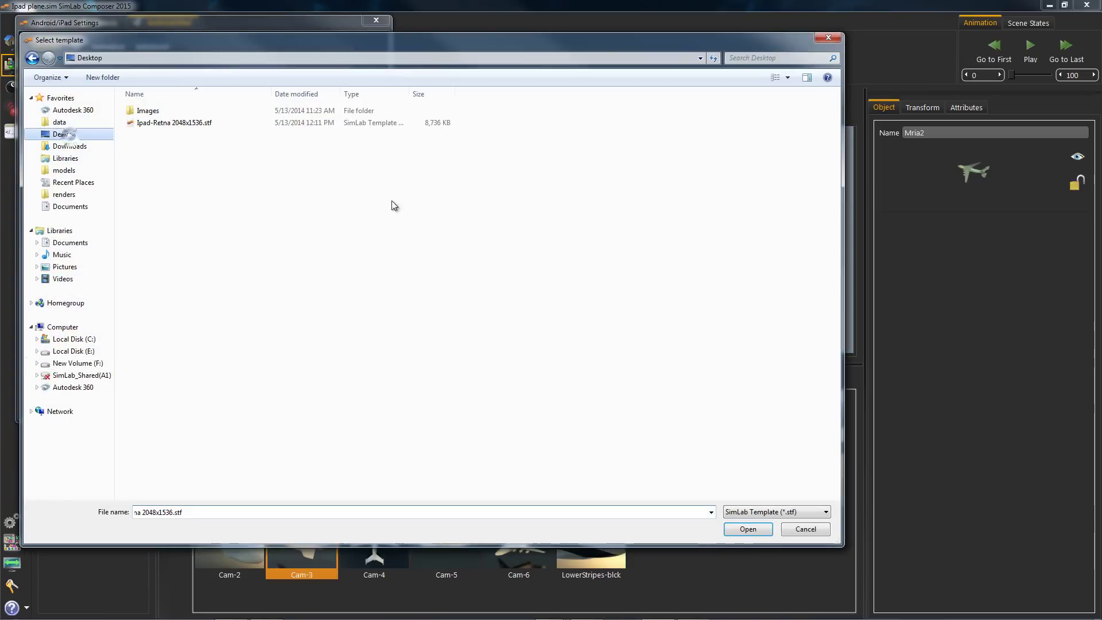
{"action": "left_click", "coordinate": [325, 274]}
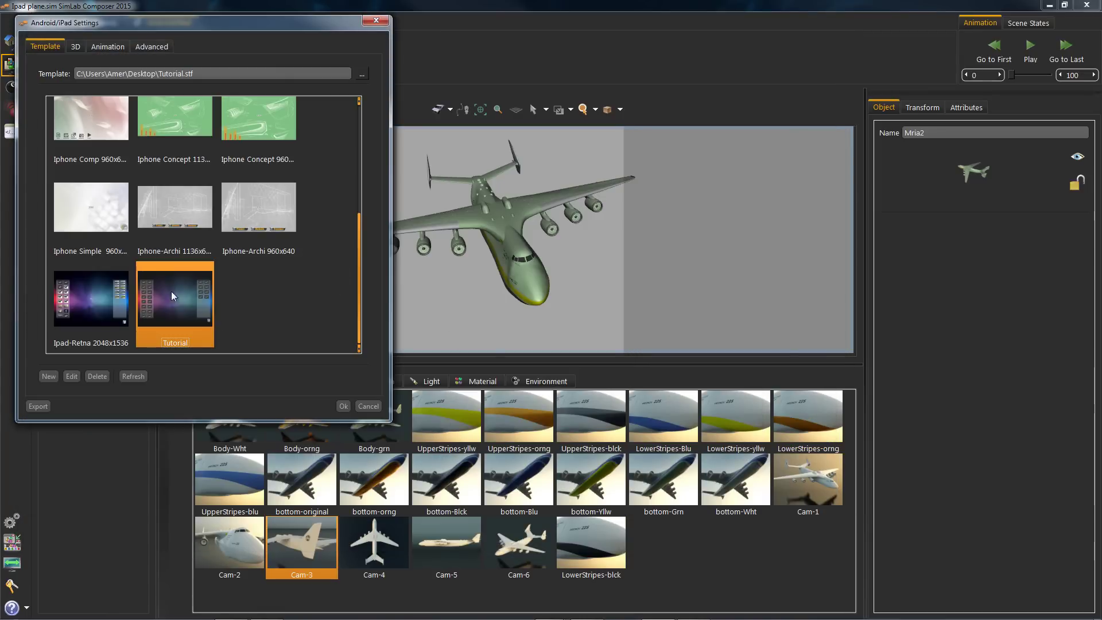
{"action": "left_click", "coordinate": [93, 302]}
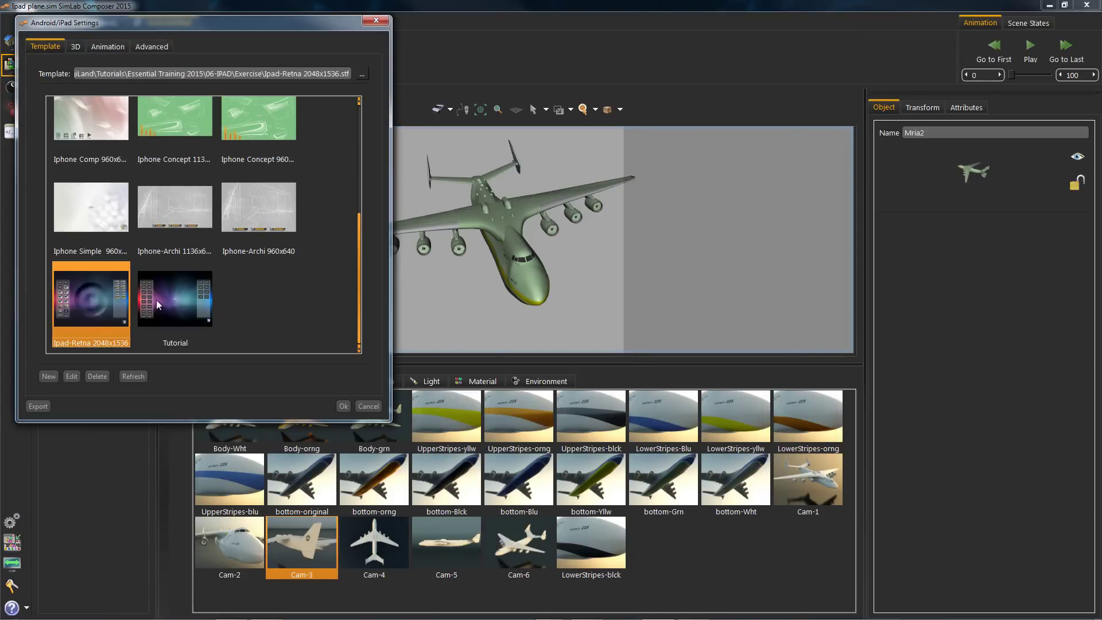
{"action": "left_click", "coordinate": [158, 303]}
{"action": "left_click", "coordinate": [73, 379]}
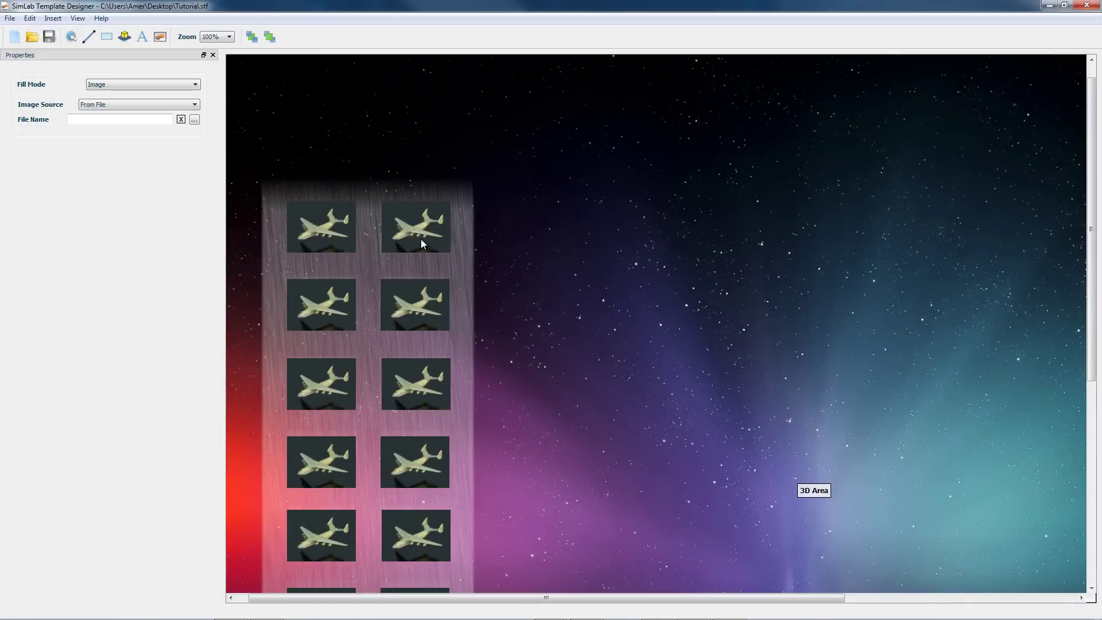
Change the second plane thumbnail's image to Body-orng.png.
{"action": "scroll", "coordinate": [600, 297], "scroll_direction": "up", "scroll_amount": 3}
{"action": "left_click", "coordinate": [395, 221]}
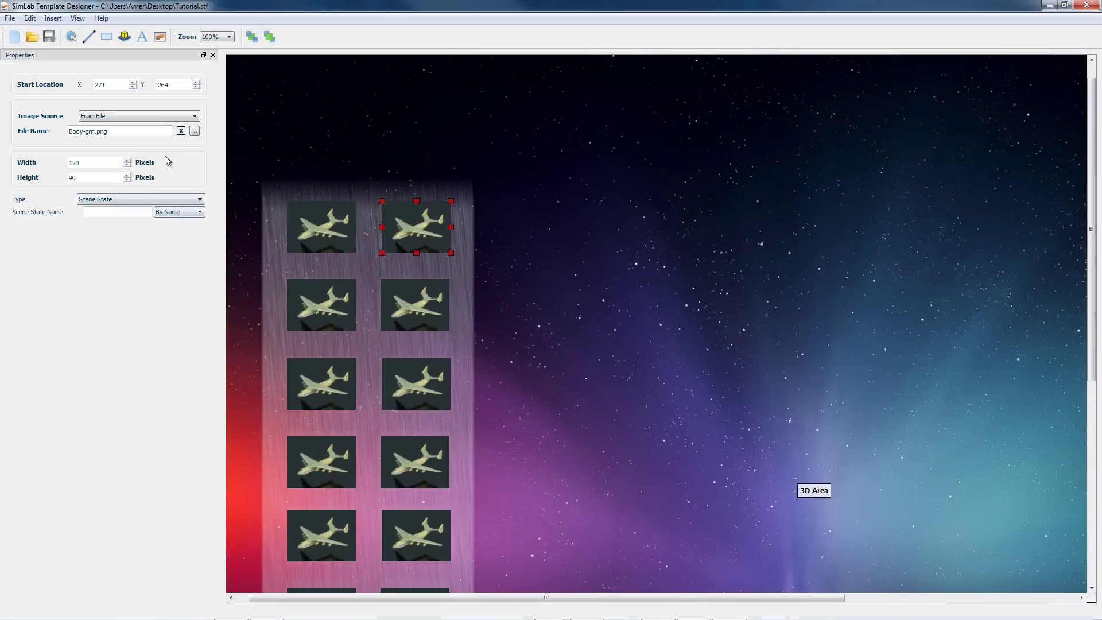
{"action": "left_click", "coordinate": [195, 132]}
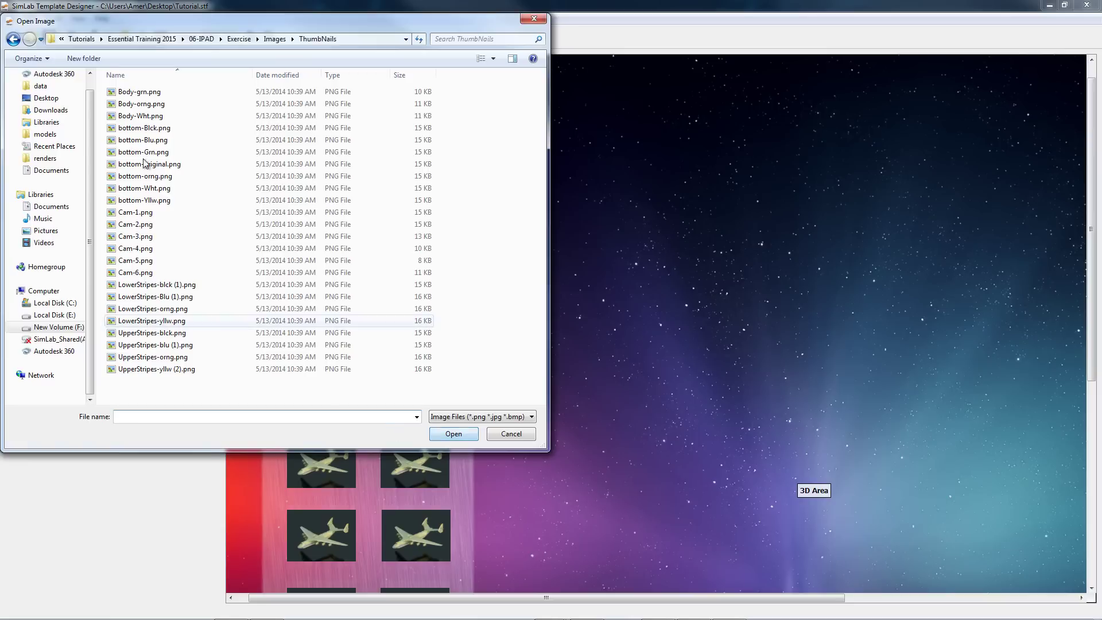
{"action": "double_click", "coordinate": [143, 106]}
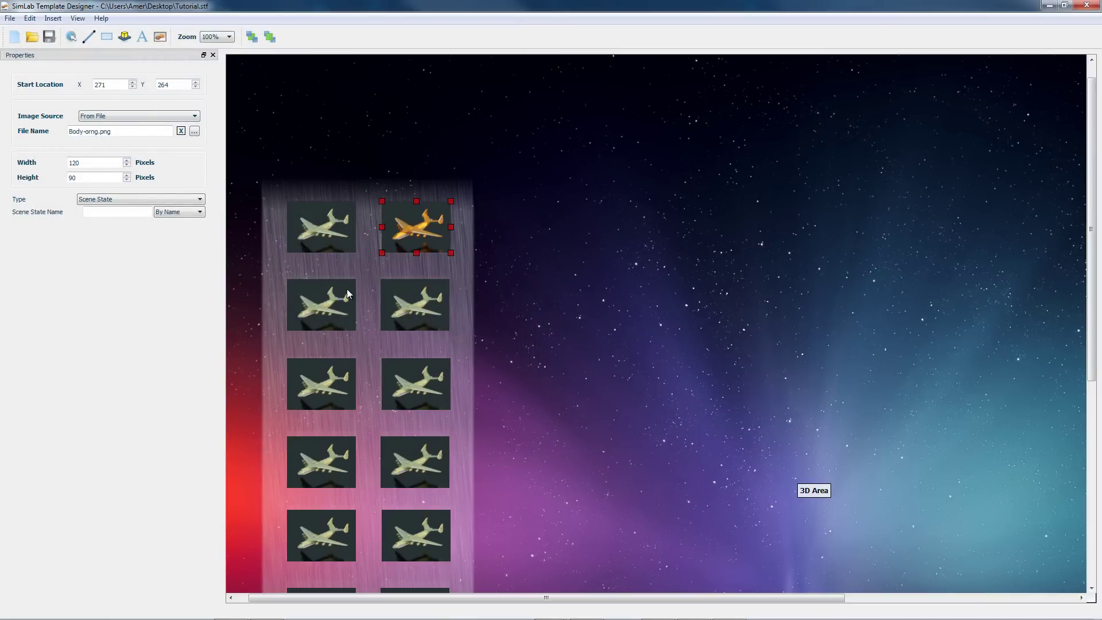
Set the second-row left plane thumbnail to Body-Wht.png from the ThumbNails folder.
{"action": "left_click", "coordinate": [328, 301]}
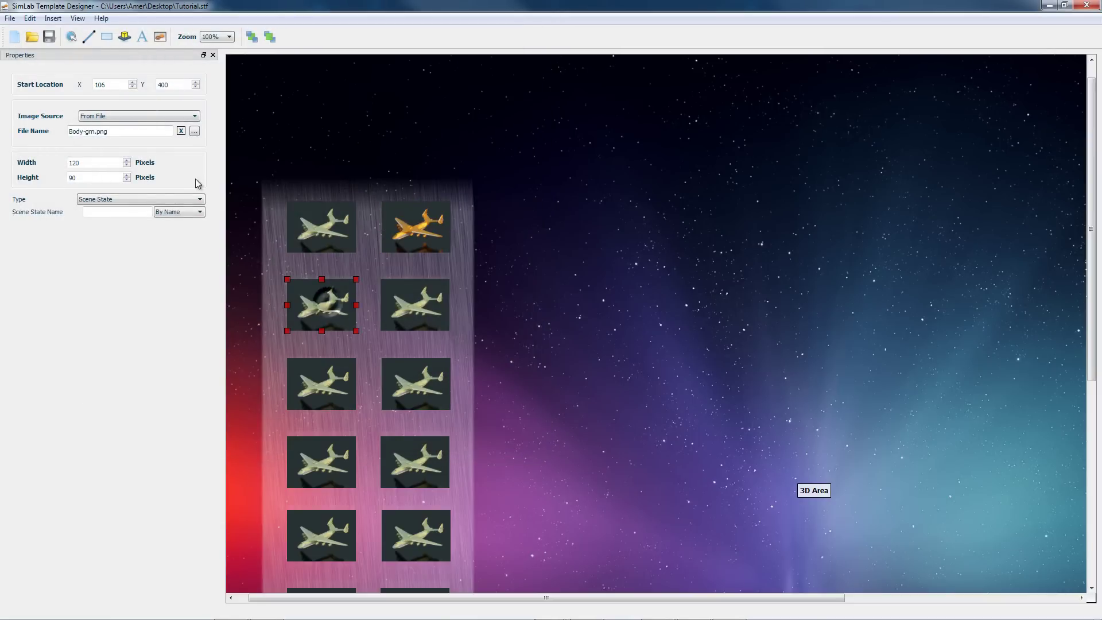
{"action": "left_click", "coordinate": [194, 132]}
{"action": "type", "text": "F:\\KenjiLand\\Tutorials\\Essential Training 2015\\06-IPAD\\Exercise\\Images\\ThumbNails"}
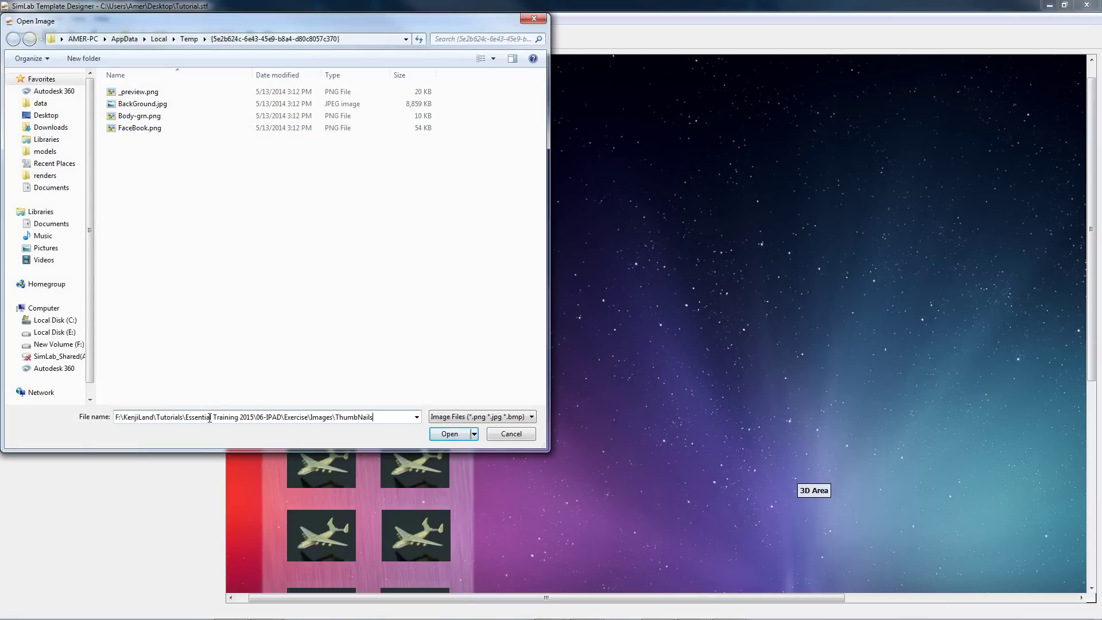
{"action": "left_click", "coordinate": [449, 435]}
{"action": "left_click", "coordinate": [163, 117]}
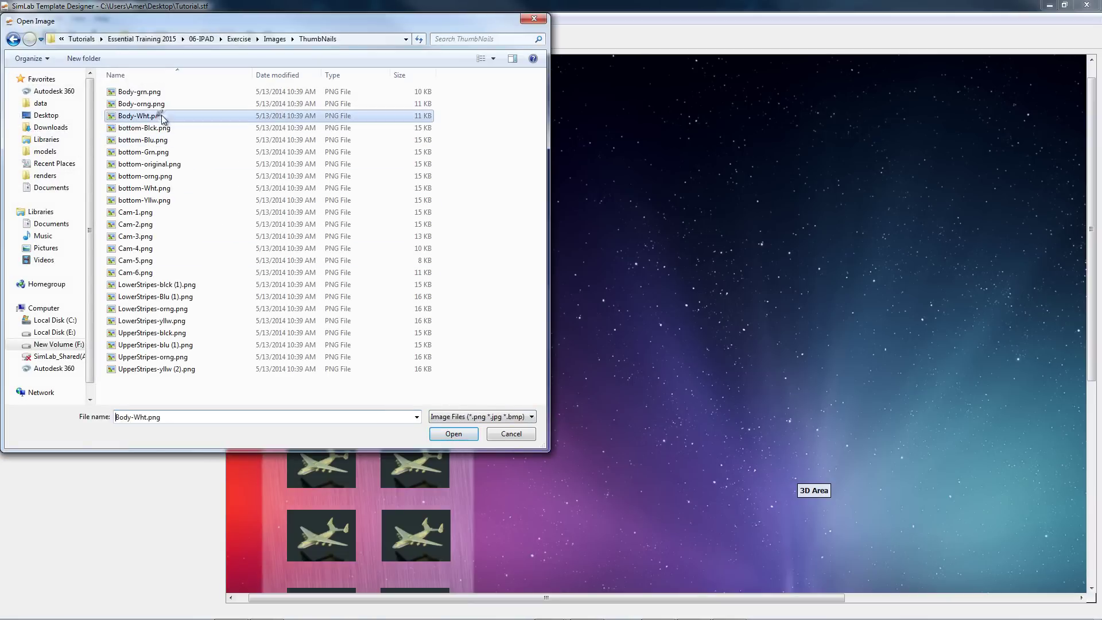
{"action": "double_click", "coordinate": [162, 118]}
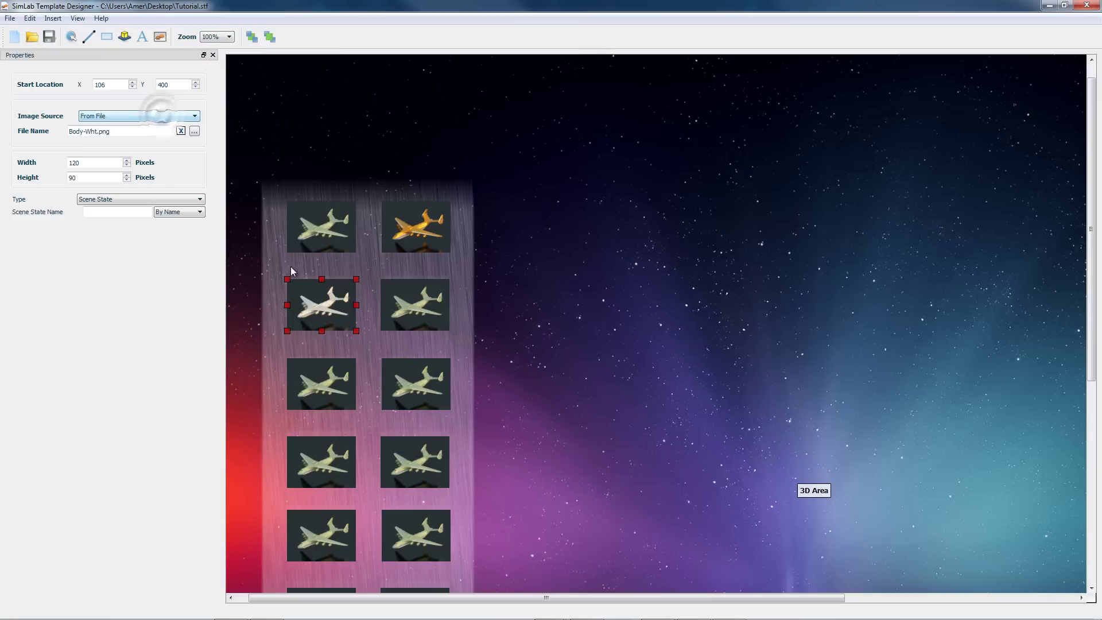
{"action": "left_click", "coordinate": [409, 308]}
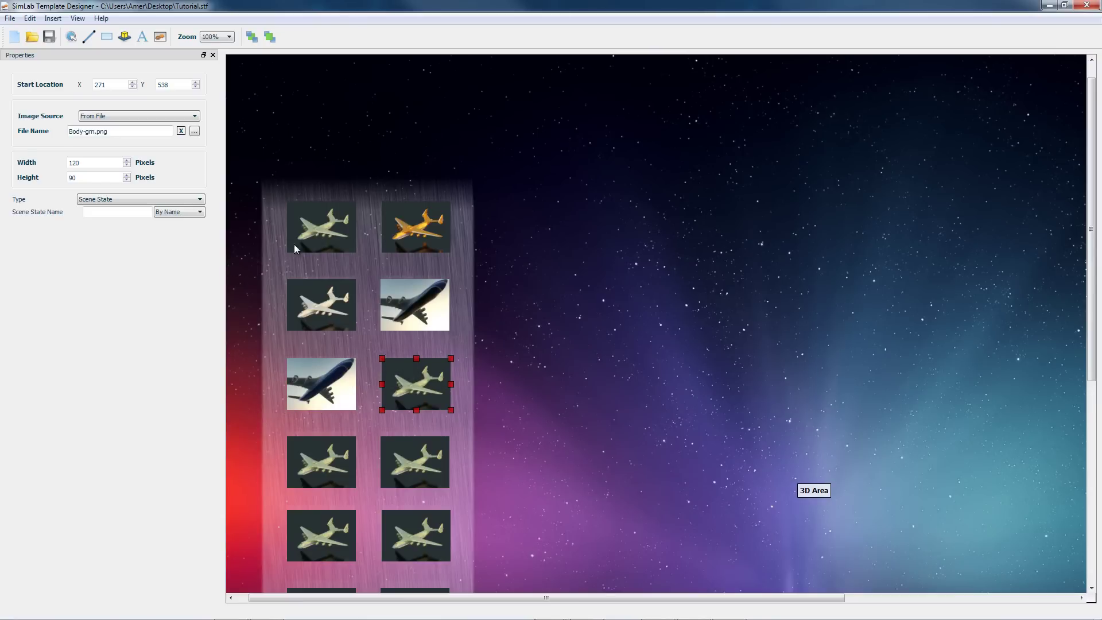
Give the top-left thumbnail the scene state name Body-grn, matching Composer's state.
{"action": "left_click", "coordinate": [317, 235]}
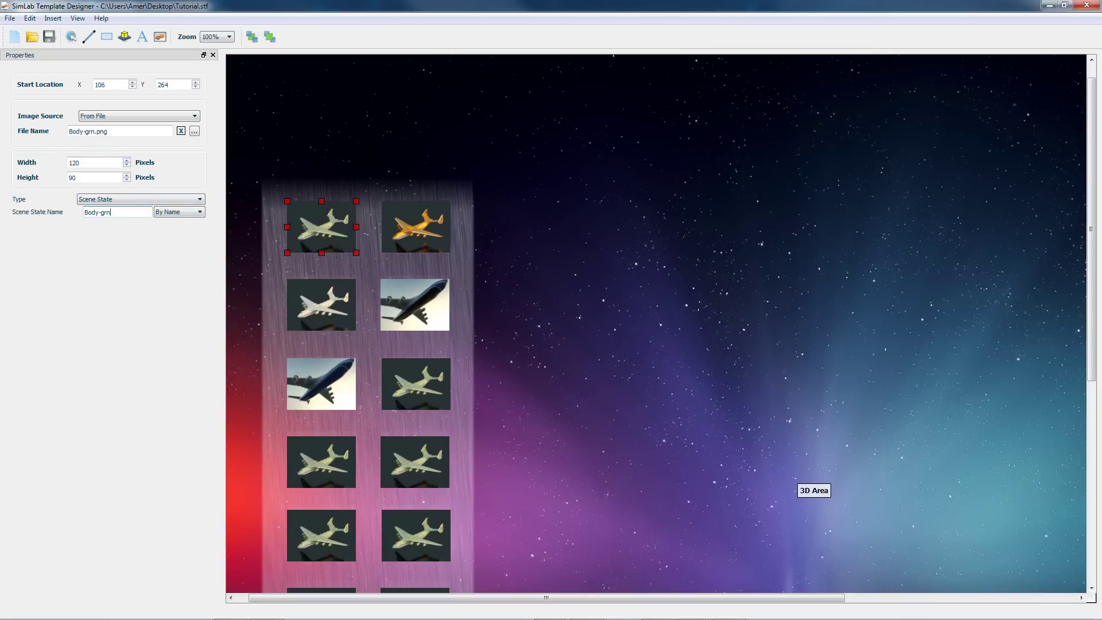
{"action": "left_click_drag", "start_coordinate": [724, 6], "coordinate": [906, 458]}
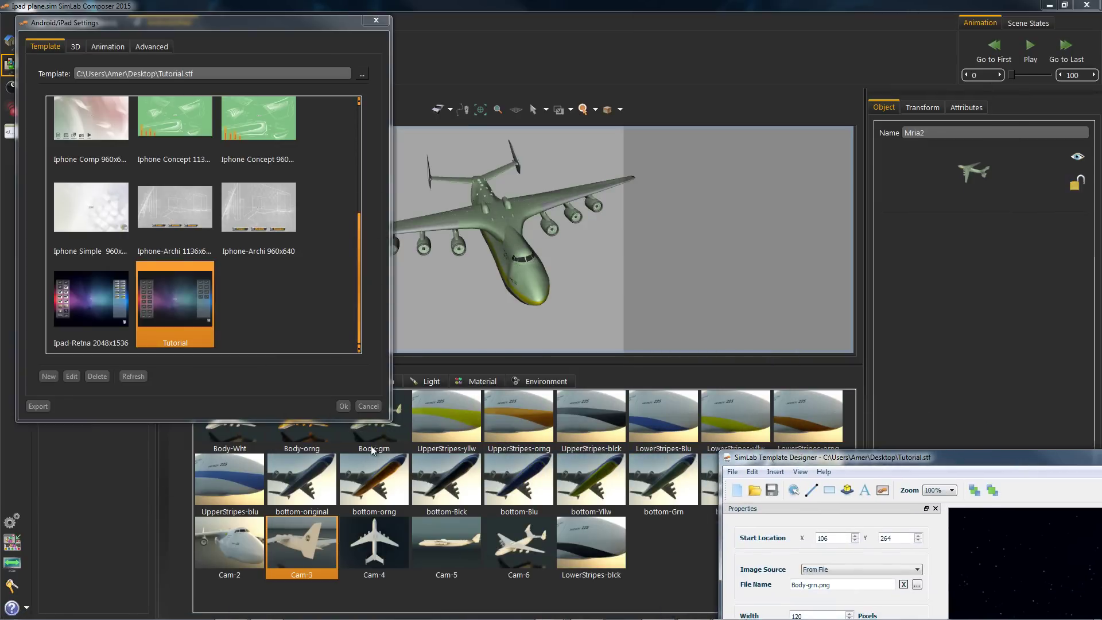
{"action": "left_click_drag", "start_coordinate": [821, 456], "coordinate": [382, 3]}
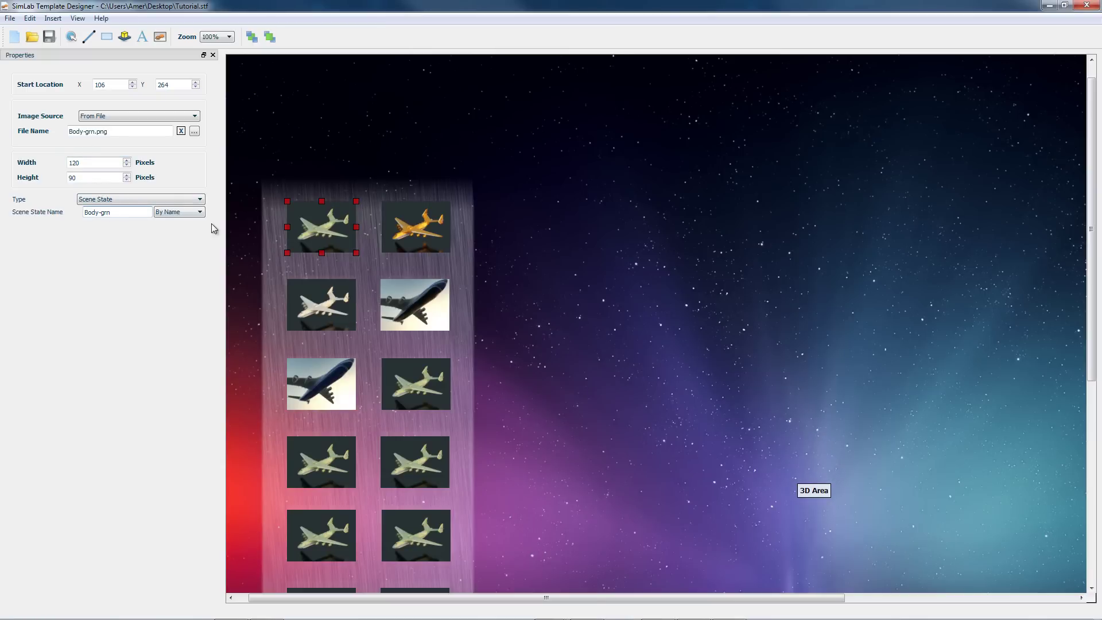
Review the canvas layout, save the Tutorial template, and close Template Designer.
{"action": "scroll", "coordinate": [636, 365], "scroll_direction": "down", "scroll_amount": 5}
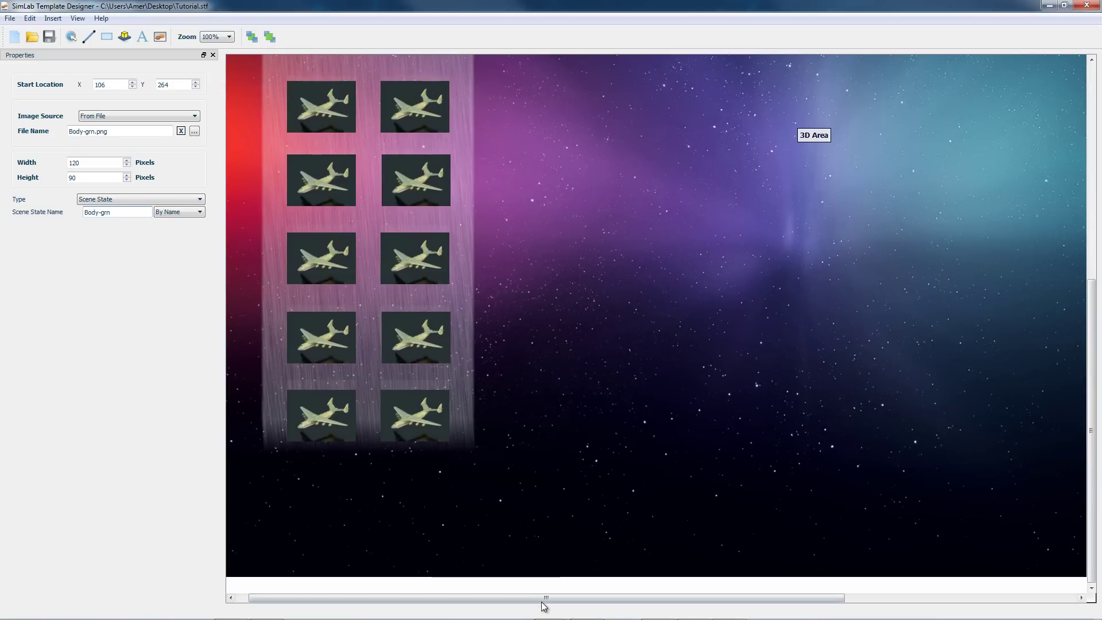
{"action": "scroll", "coordinate": [546, 597], "scroll_direction": "right", "scroll_amount": 5}
{"action": "scroll", "coordinate": [850, 166], "scroll_direction": "up", "scroll_amount": 4}
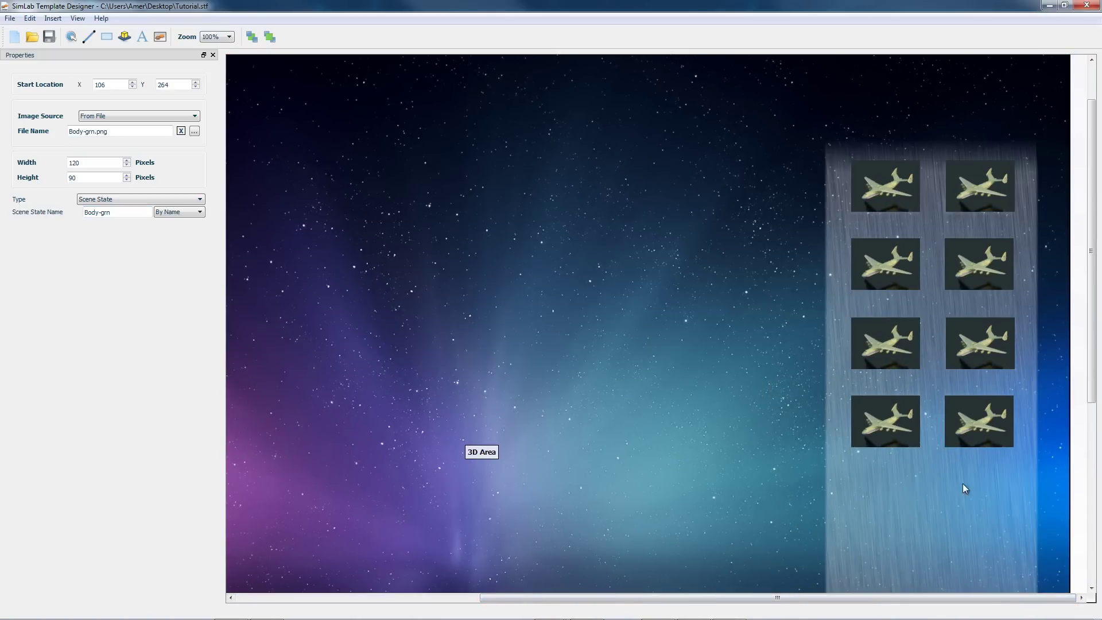
{"action": "scroll", "coordinate": [941, 470], "scroll_direction": "down", "scroll_amount": 4}
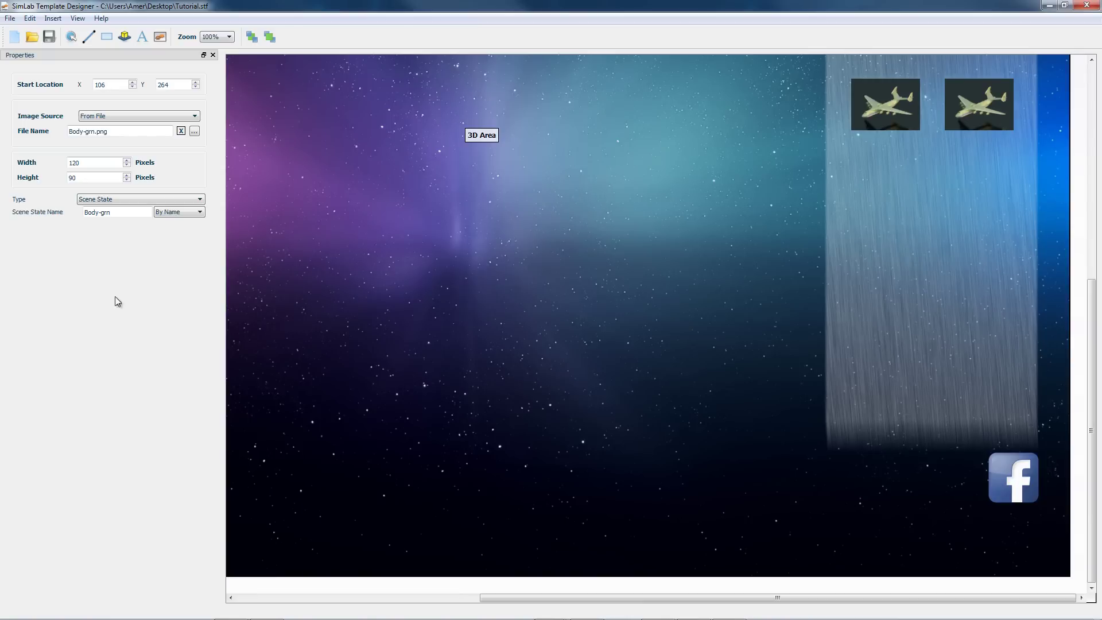
{"action": "left_click", "coordinate": [49, 38]}
{"action": "left_click", "coordinate": [1086, 5]}
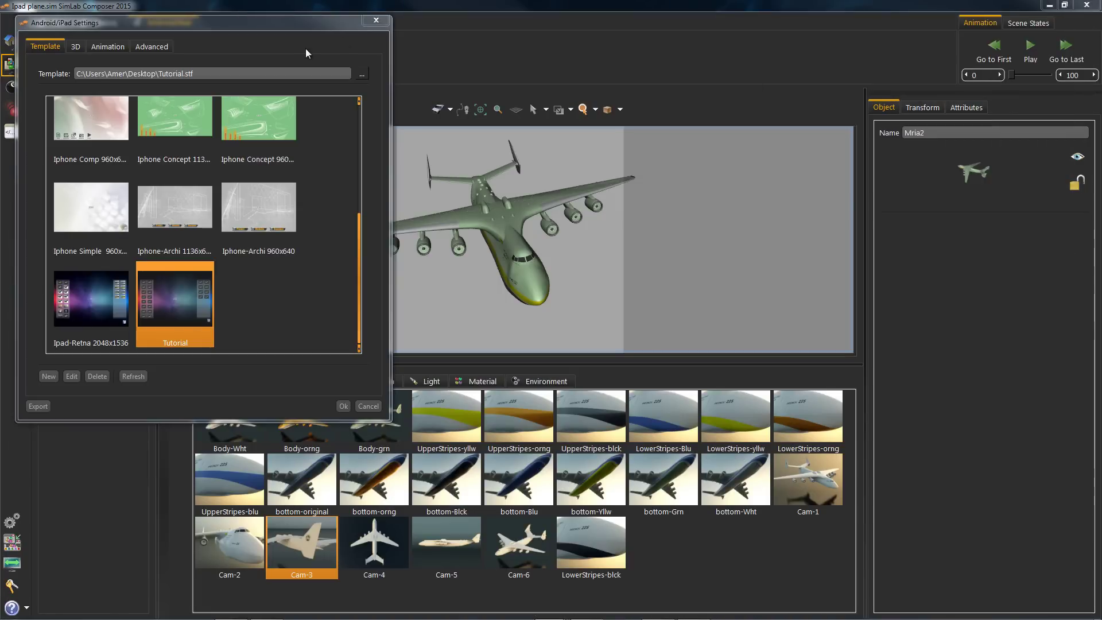
Choose the Ipad-Retna 2048x1536 template and move the settings dialog aside.
{"action": "left_click", "coordinate": [369, 26]}
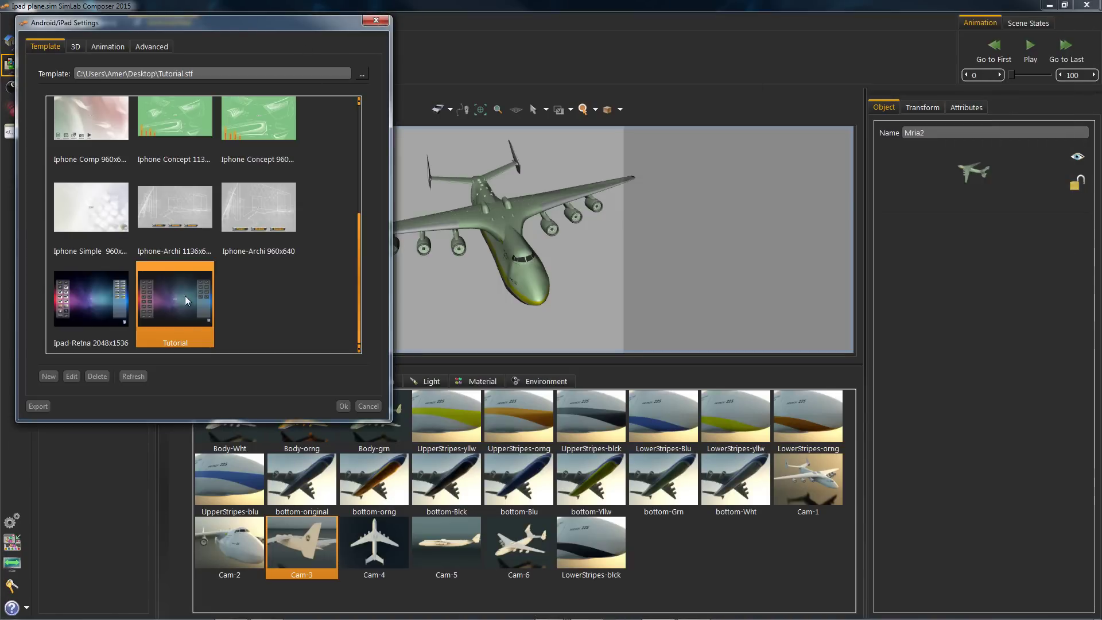
{"action": "left_click", "coordinate": [73, 292]}
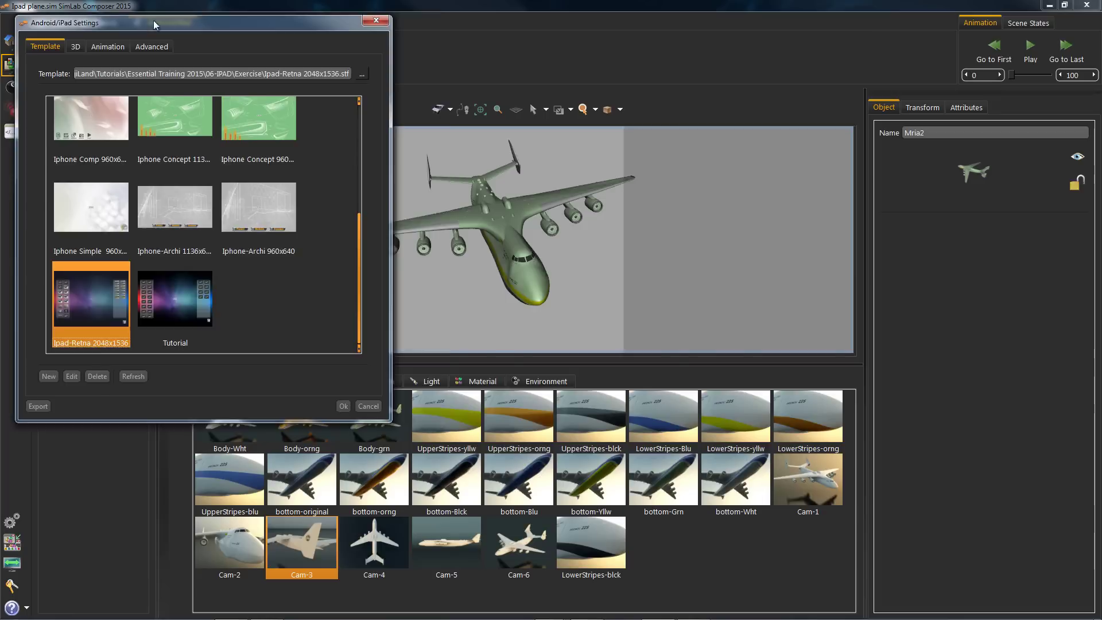
{"action": "left_click_drag", "start_coordinate": [153, 24], "coordinate": [669, 49]}
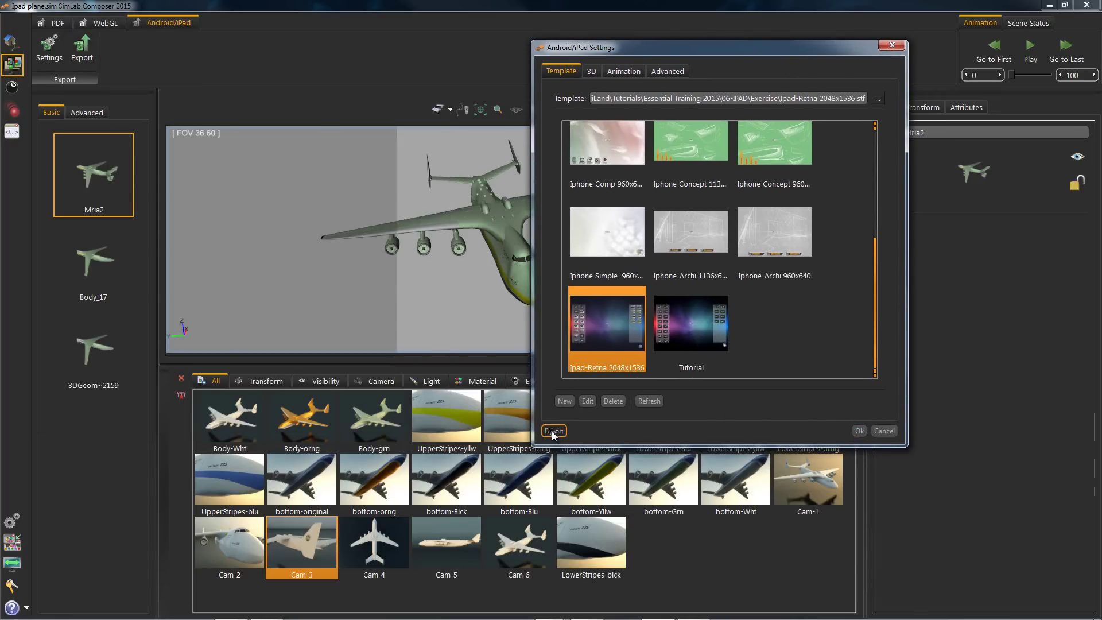
Start the iPad export, reusing the test3.zim name with its number changed.
{"action": "left_click", "coordinate": [553, 431]}
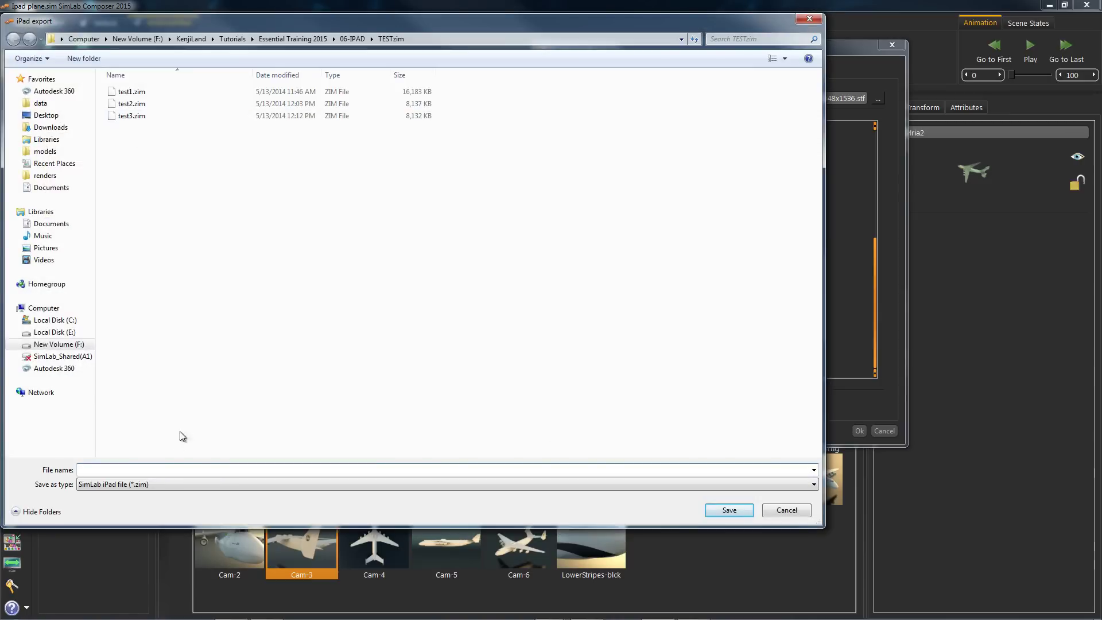
{"action": "left_click", "coordinate": [132, 115]}
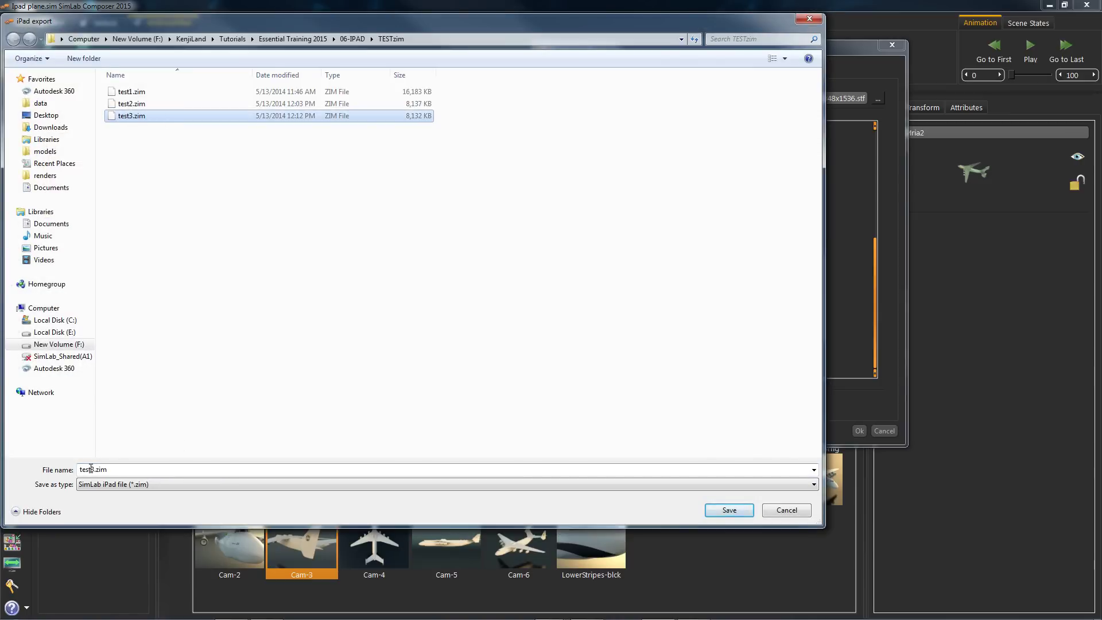
{"action": "left_click", "coordinate": [92, 469]}
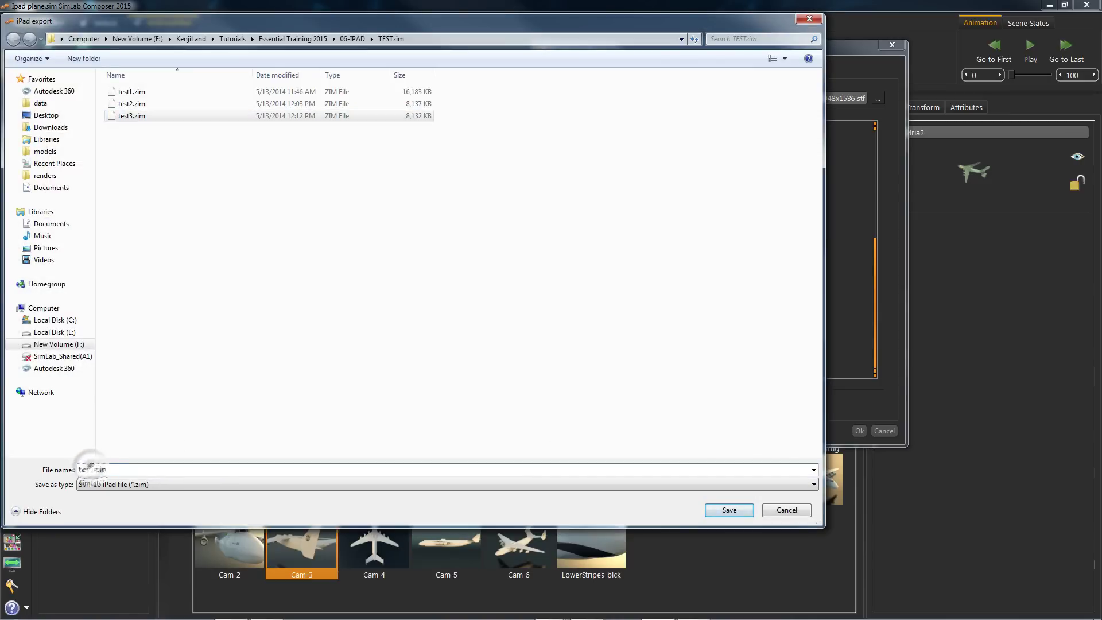
{"action": "key", "text": "BackSpace"}
{"action": "type", "text": "5"}
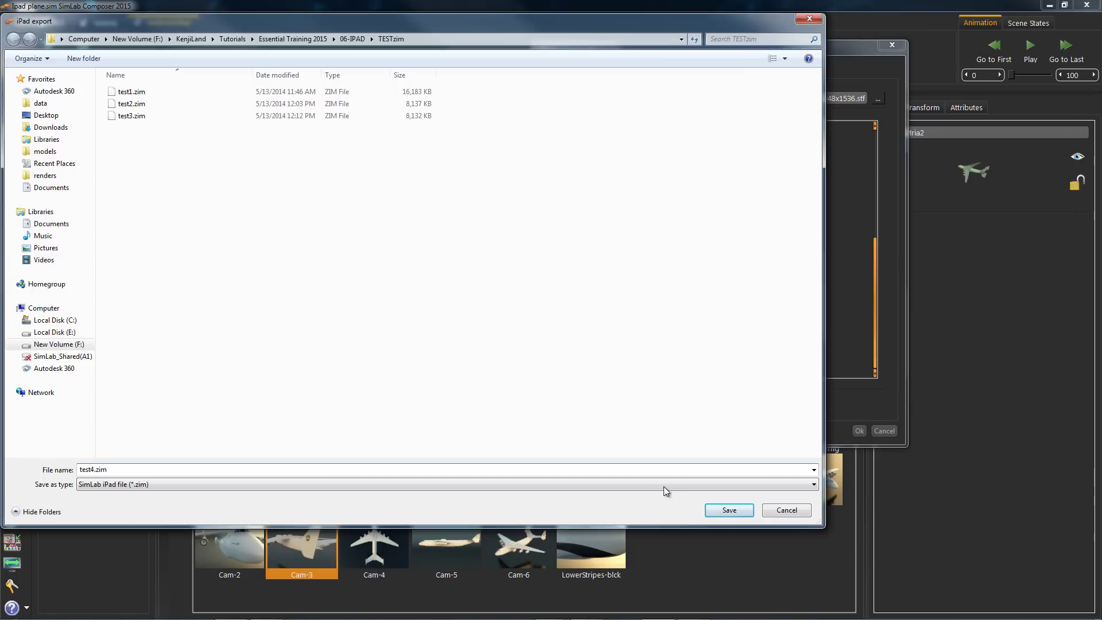
Save the export as test4.zim, including all checked scene states.
{"action": "left_click", "coordinate": [730, 510]}
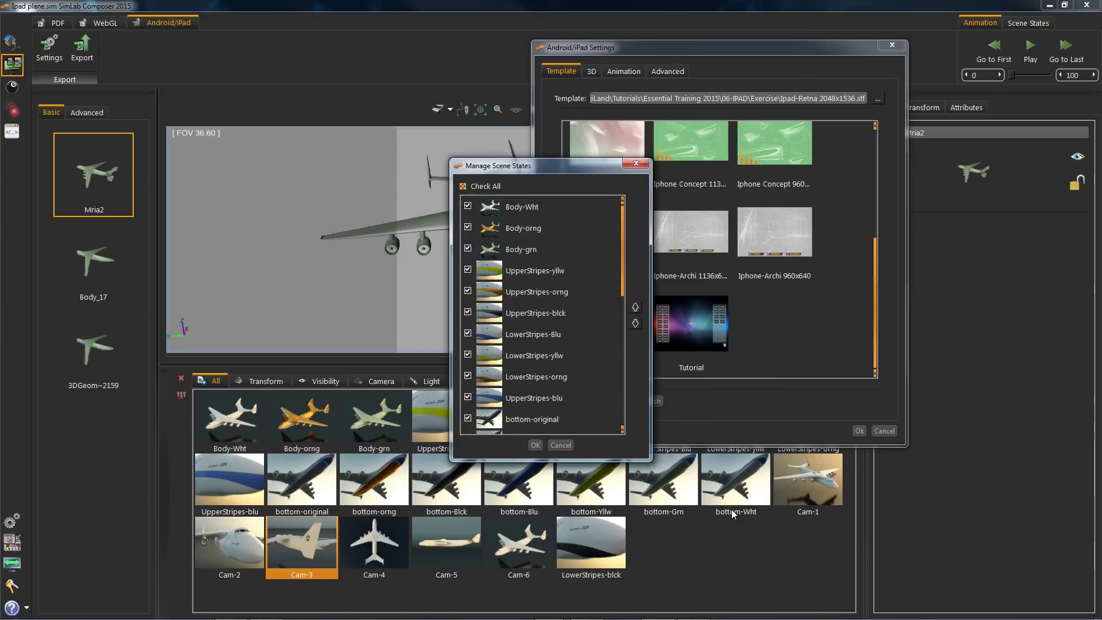
{"action": "scroll", "coordinate": [620, 287], "scroll_direction": "down", "scroll_amount": 5}
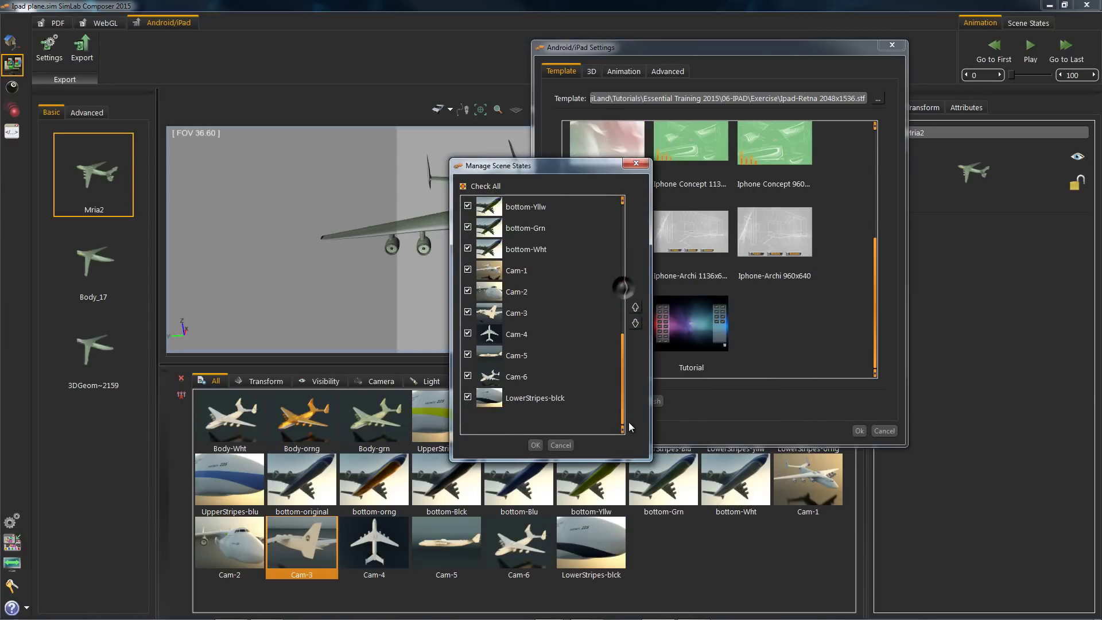
{"action": "left_click", "coordinate": [535, 445]}
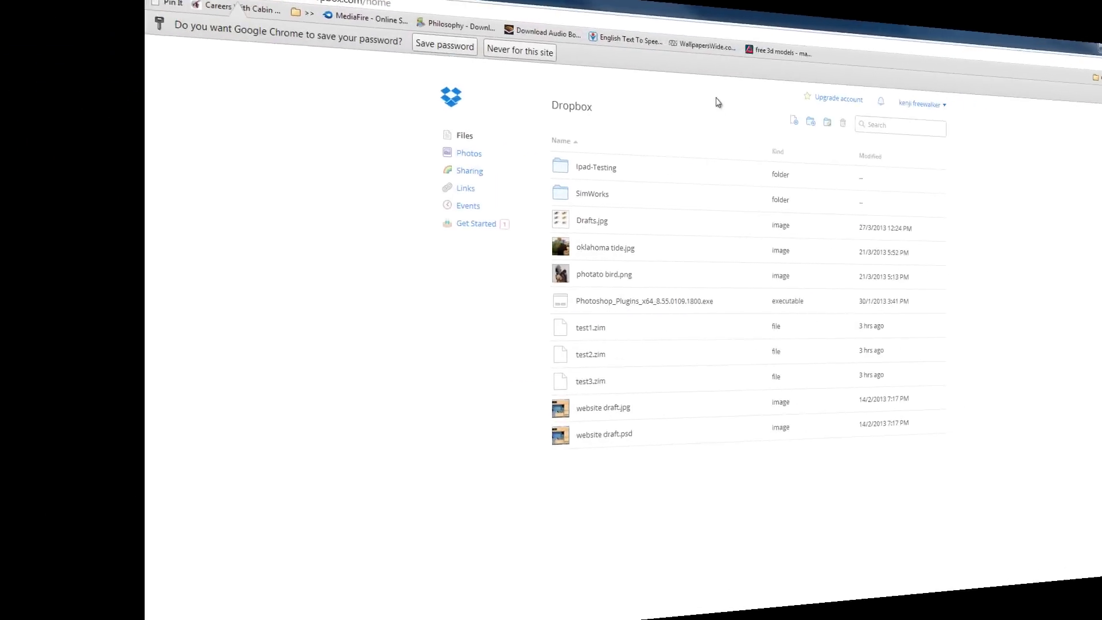
Upload test4.zim to the Dropbox home folder, then close Chrome and leave the page.
{"action": "left_click", "coordinate": [644, 113]}
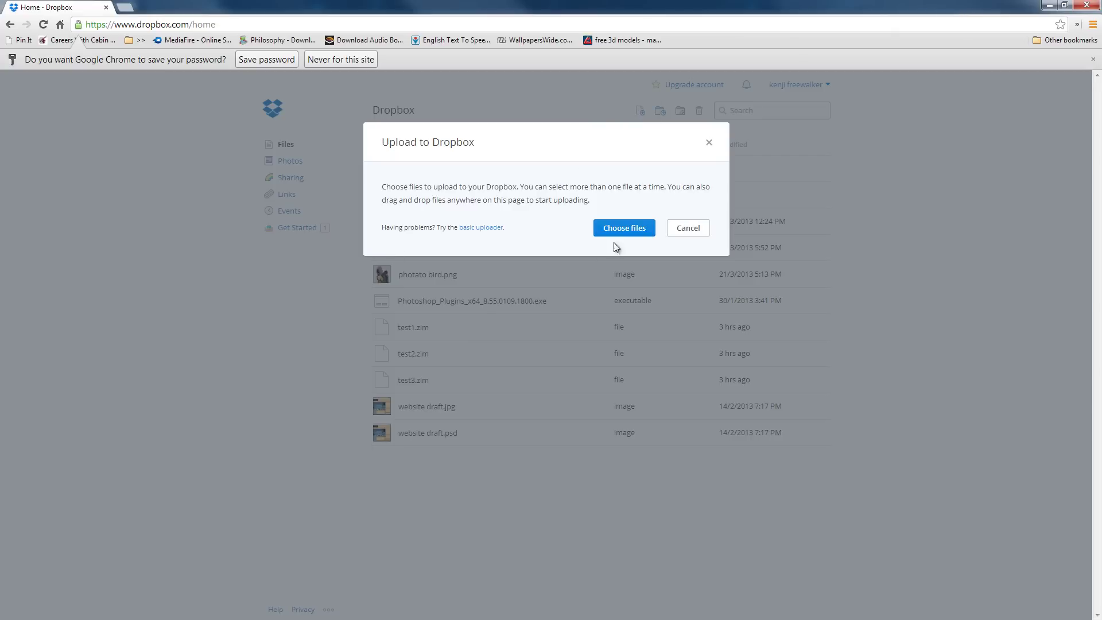
{"action": "left_click", "coordinate": [626, 227]}
{"action": "left_click", "coordinate": [133, 117]}
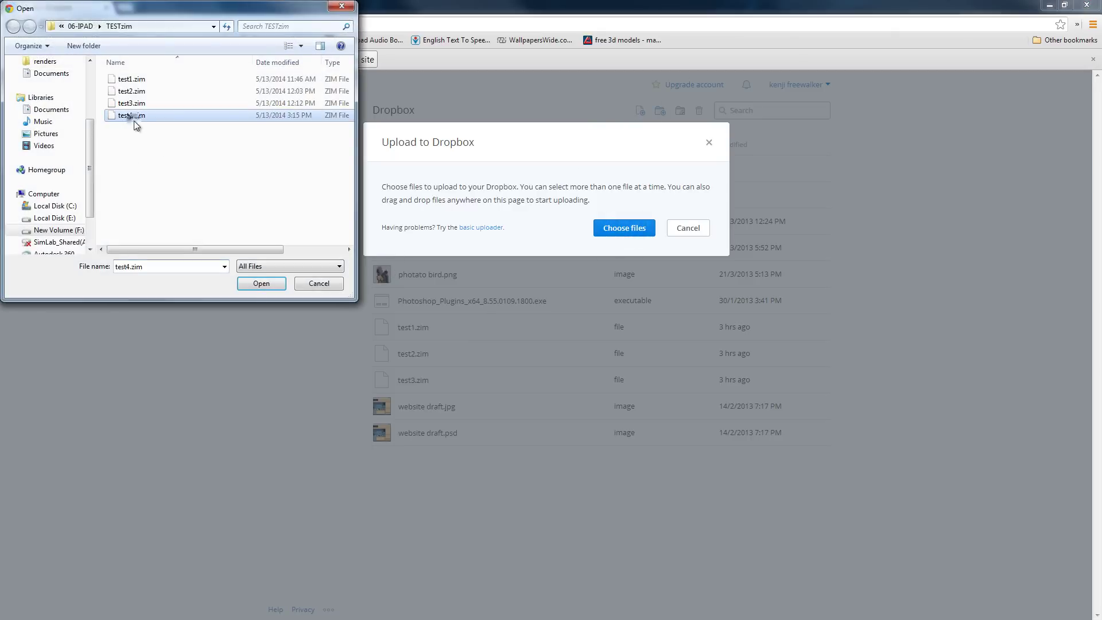
{"action": "left_click", "coordinate": [255, 284]}
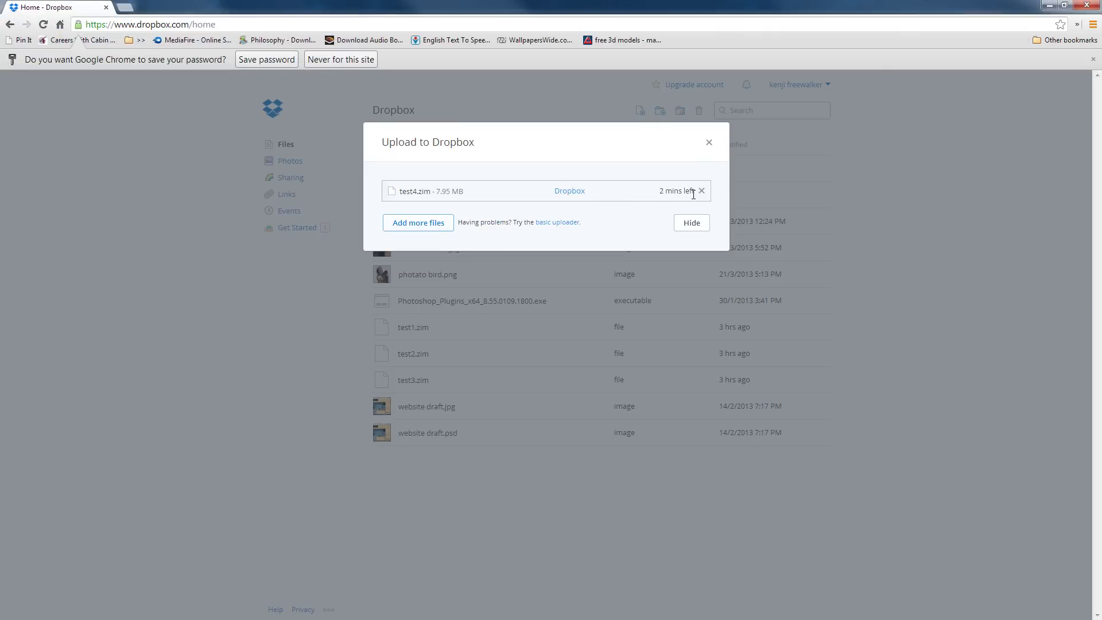
{"action": "left_click", "coordinate": [631, 551]}
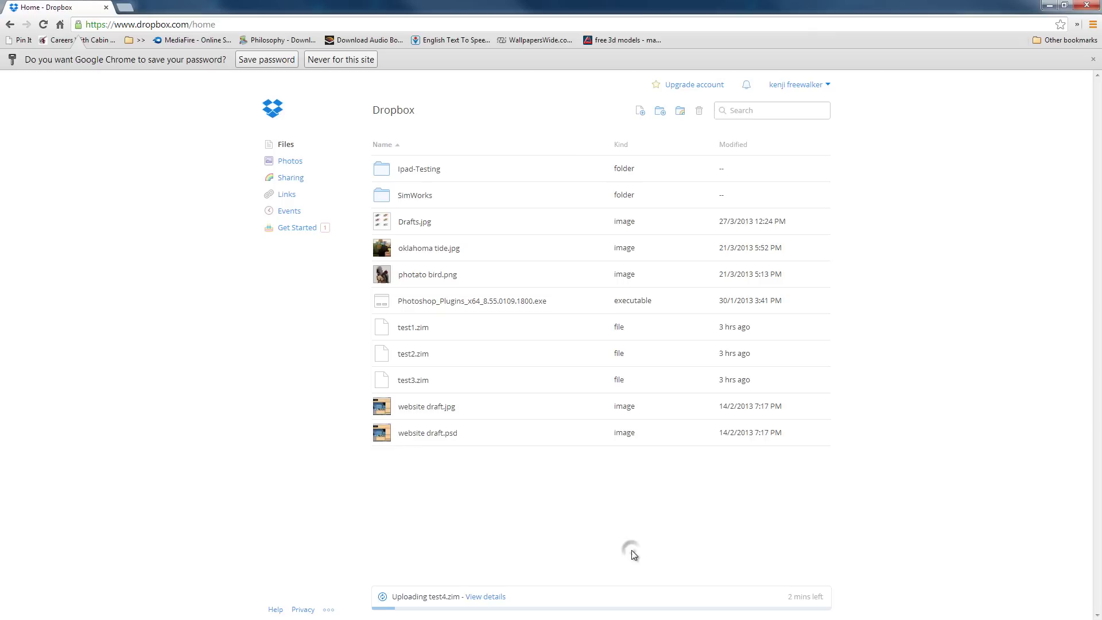
{"action": "left_click", "coordinate": [1086, 5]}
{"action": "left_click", "coordinate": [554, 126]}
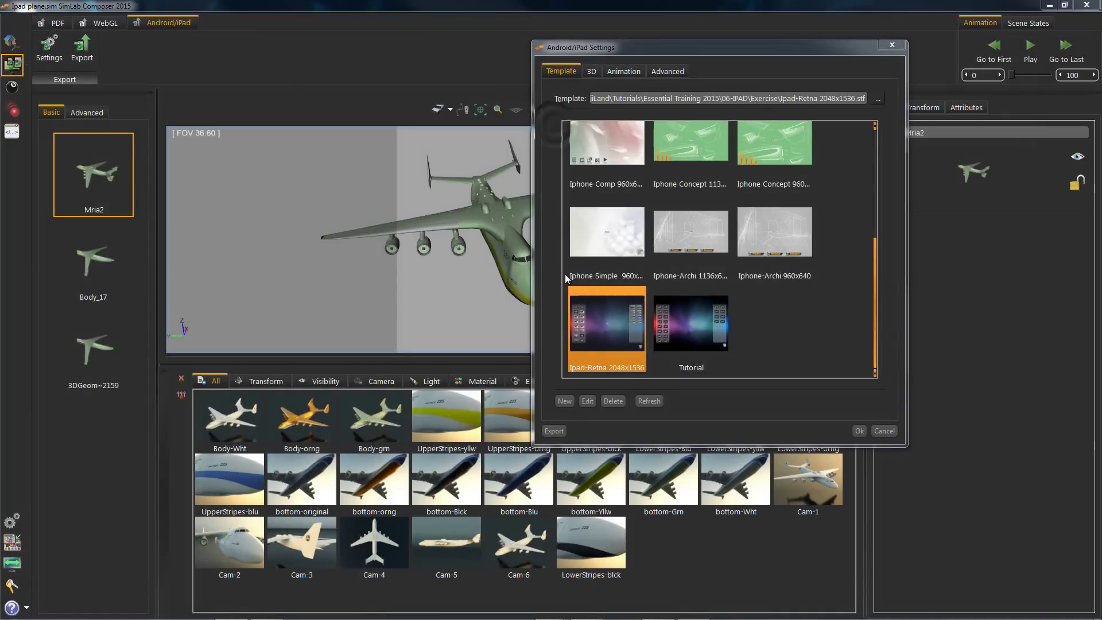